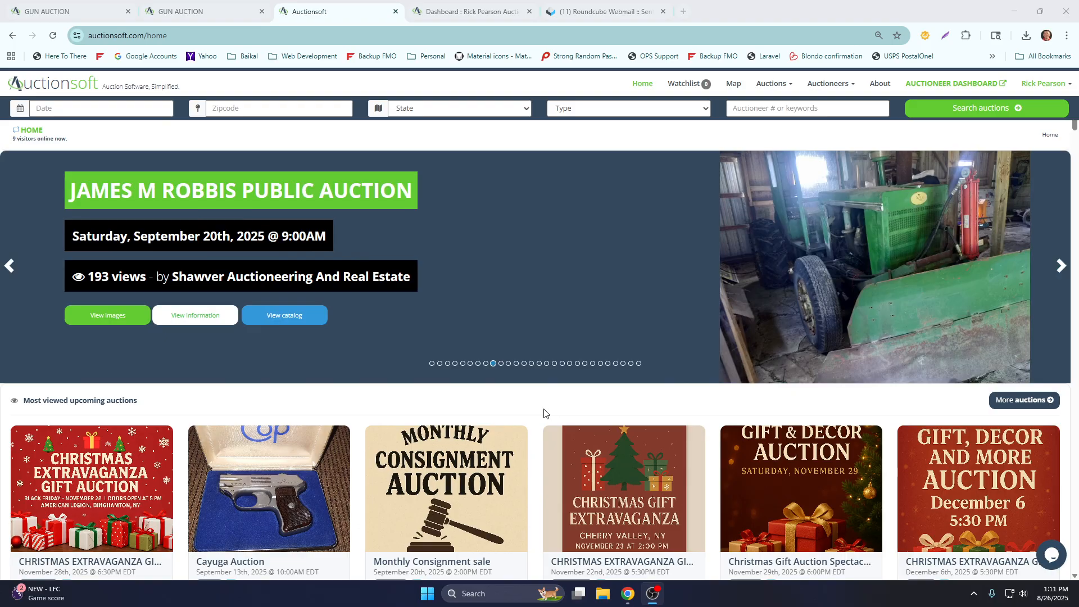
- Browse the most viewed upcoming auctions on the home page and open the September 6th GUN AUCTION listing
scroll(544, 289, down, 3)
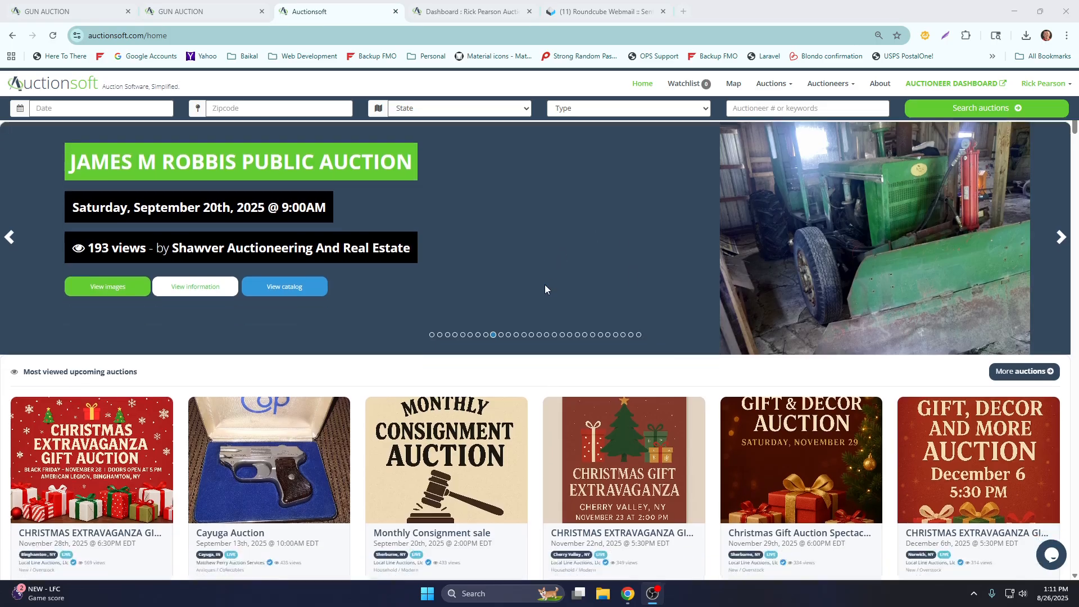
scroll(544, 289, down, 10)
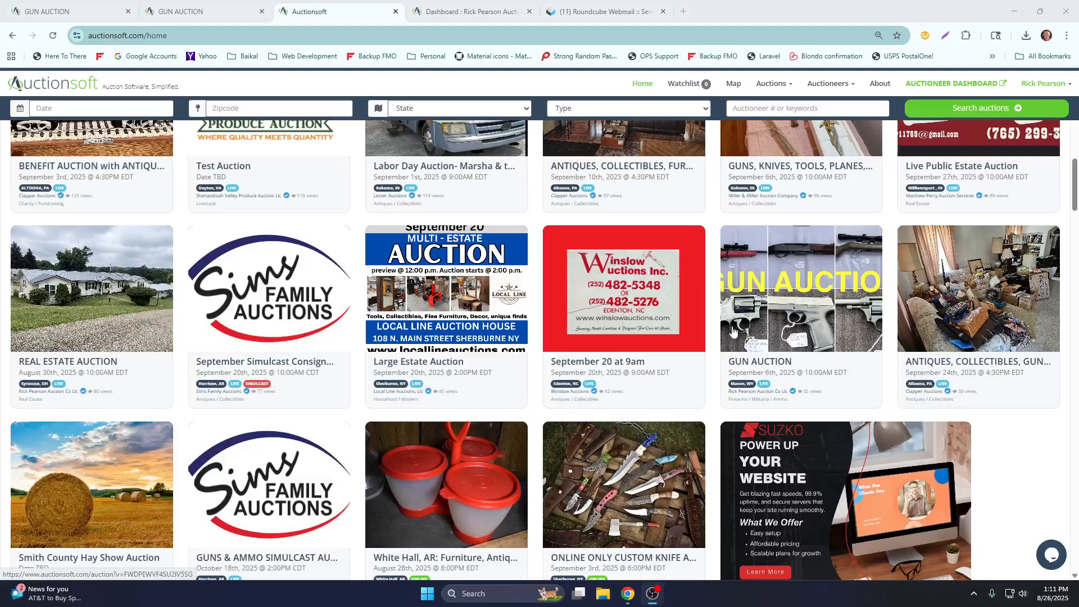
scroll(714, 331, up, 3)
scroll(715, 331, up, 4)
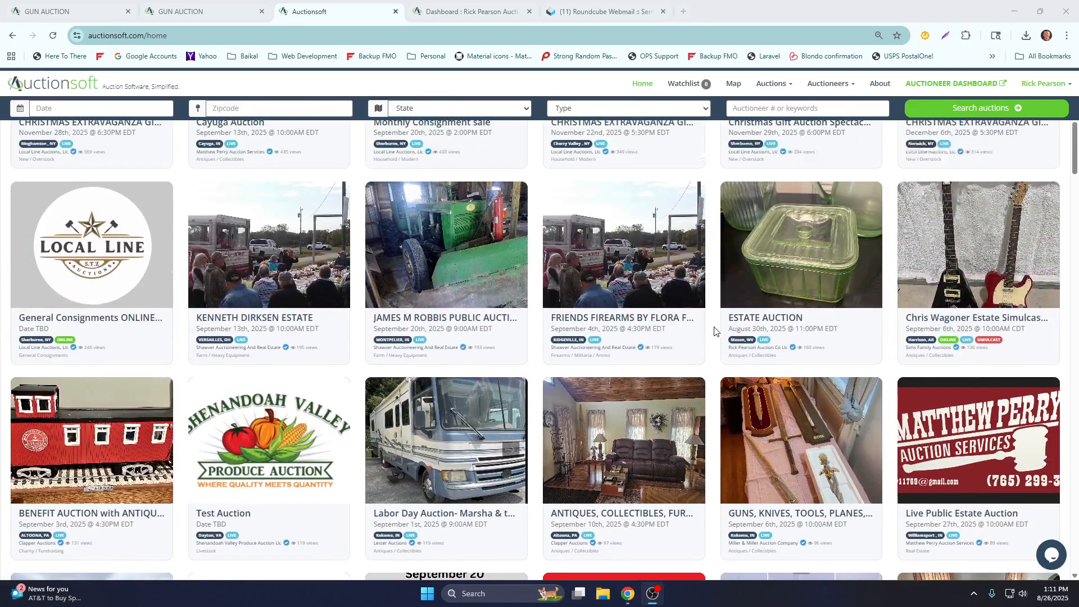
scroll(715, 332, up, 5)
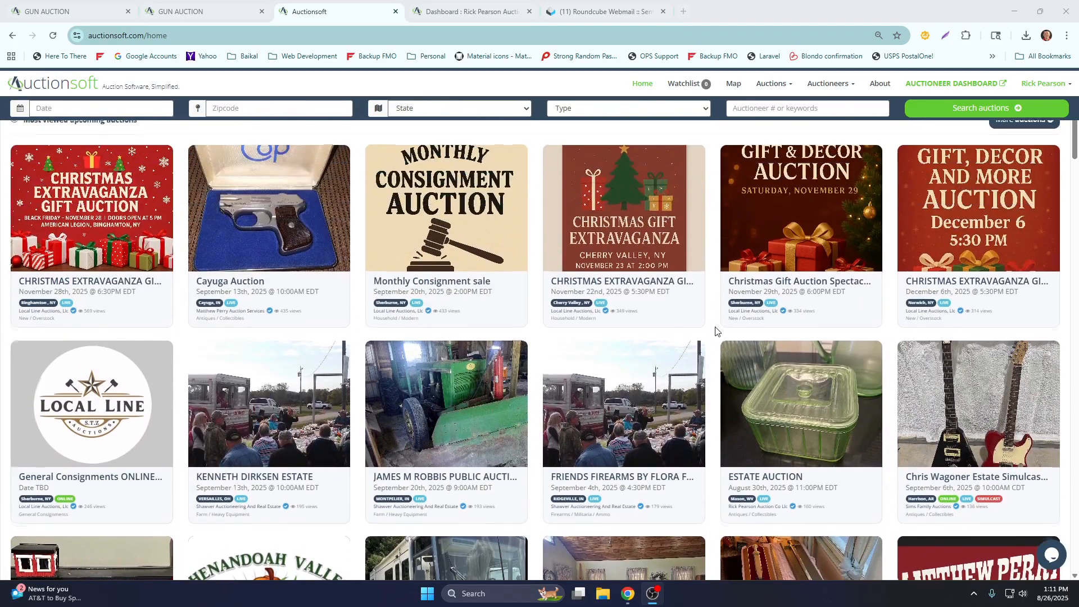
scroll(716, 330, up, 3)
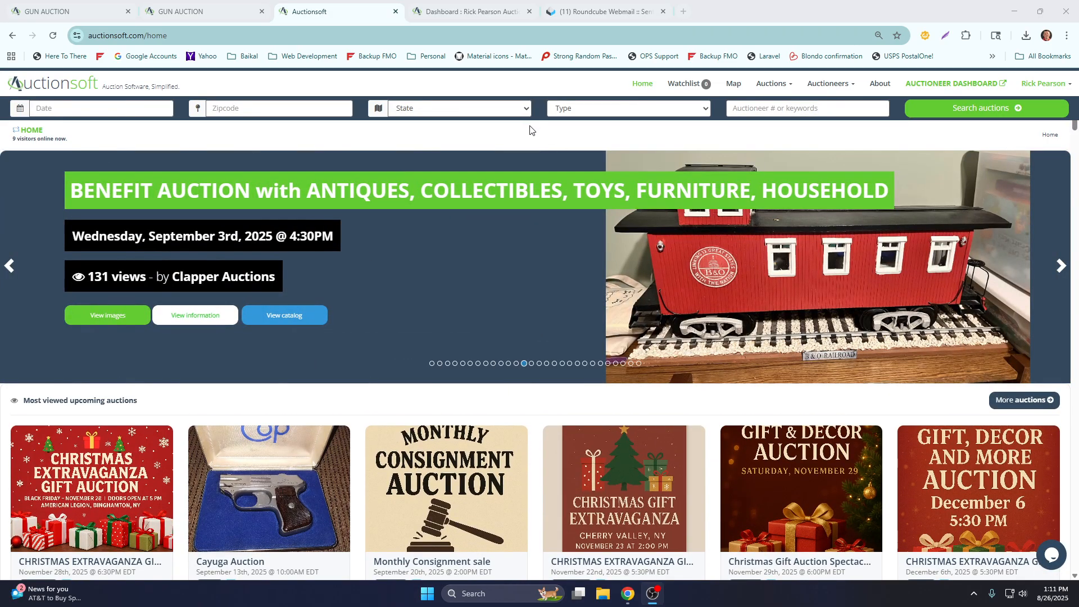
scroll(748, 448, down, 10)
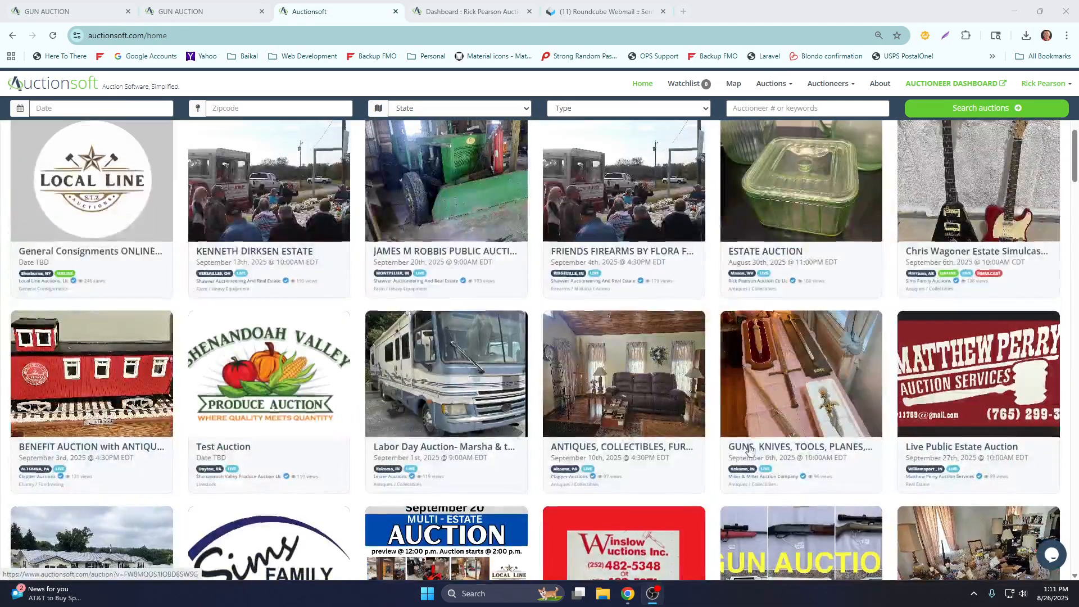
scroll(748, 448, down, 4)
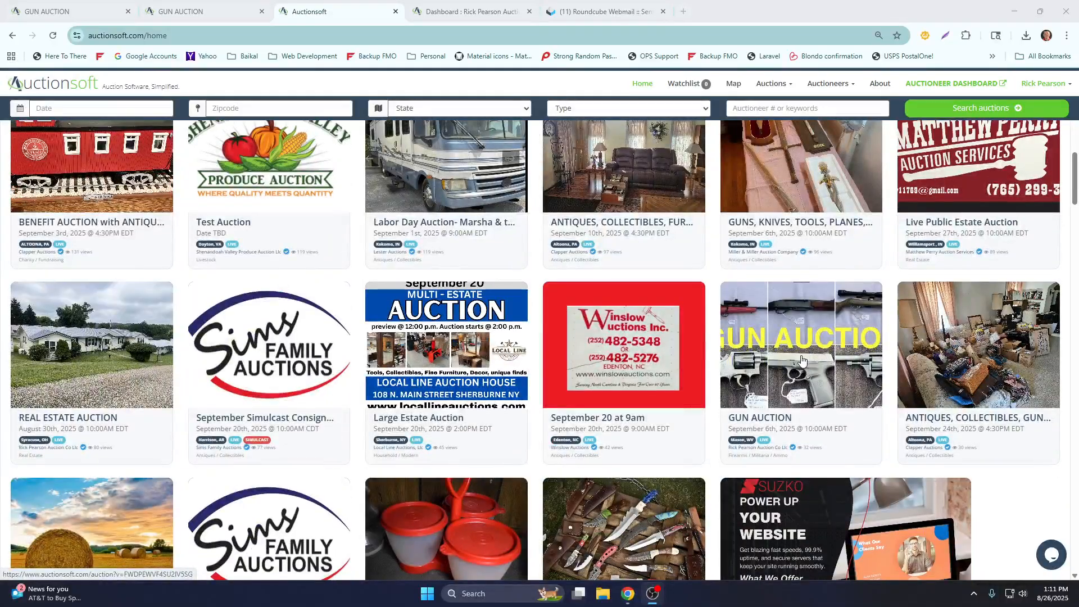
click(801, 361)
- Look through the auction's image gallery and enlarge the fourth gun photo to read its tag
scroll(449, 202, down, 2)
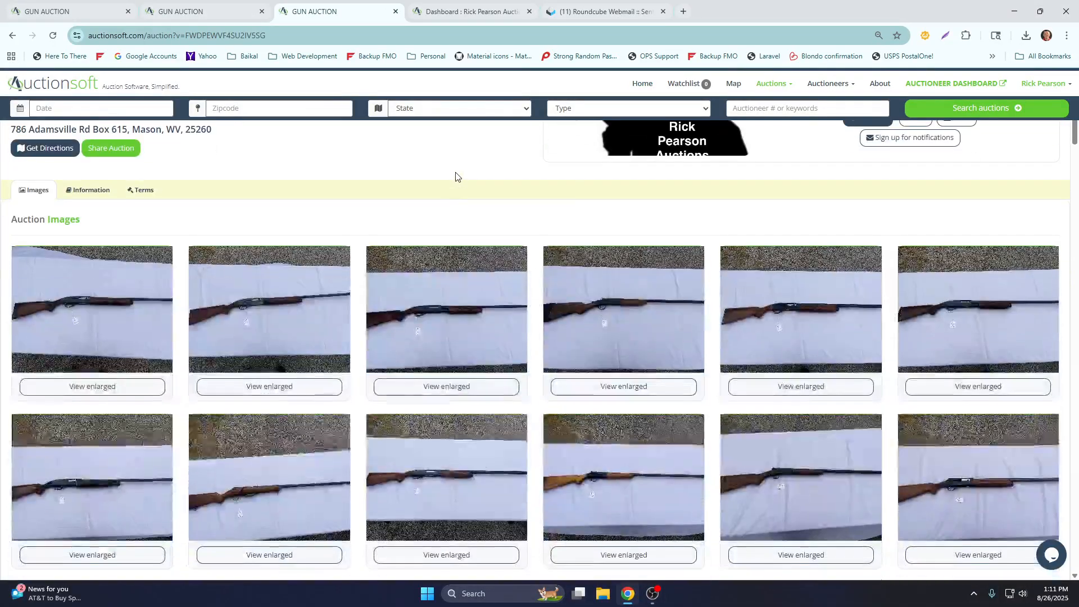
scroll(452, 191, down, 5)
scroll(540, 235, down, 1)
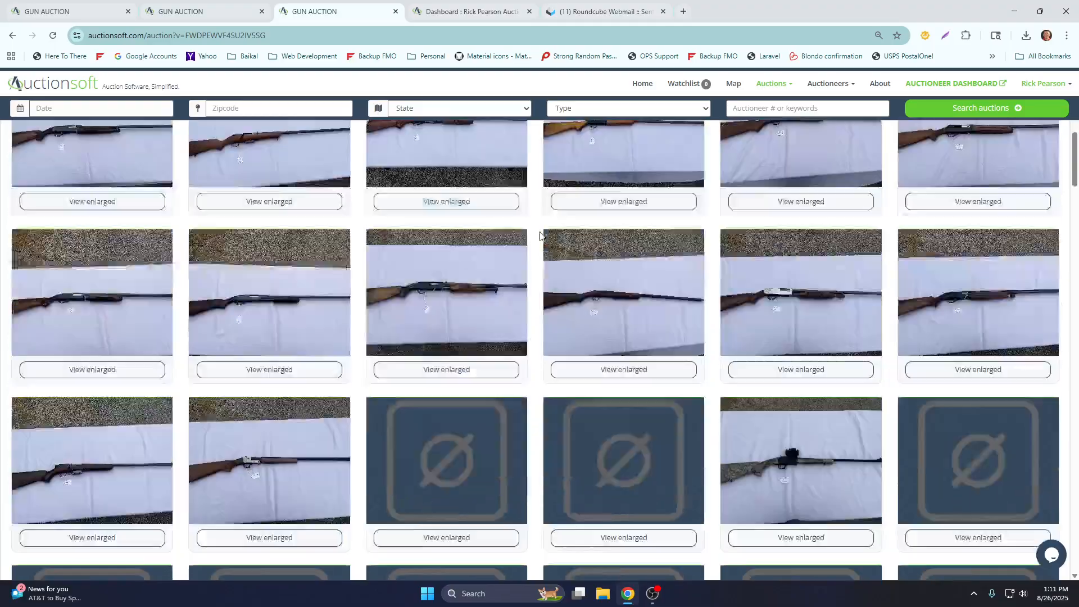
scroll(540, 235, up, 8)
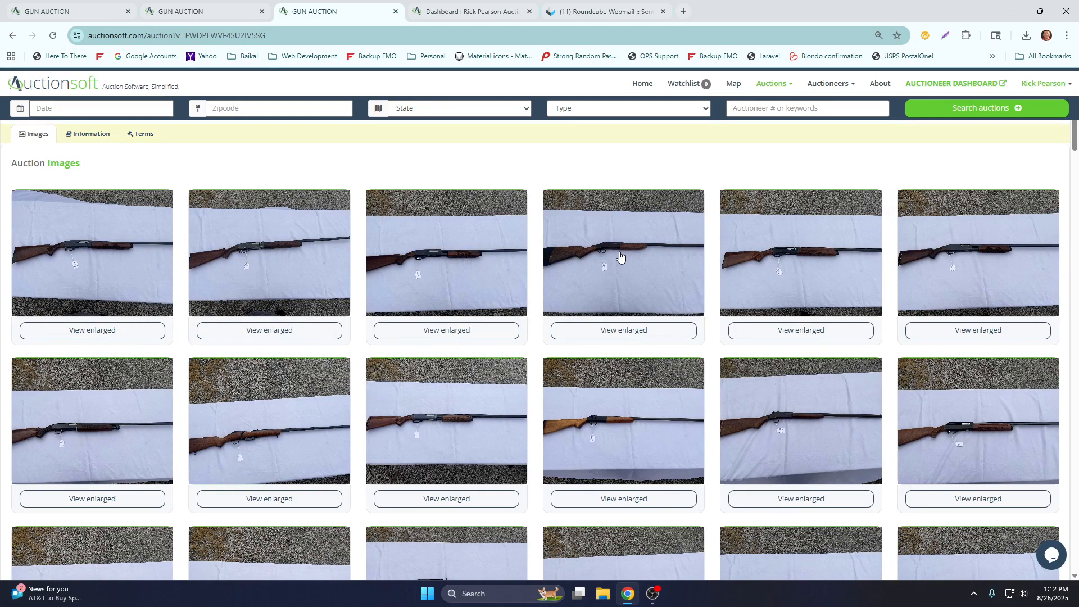
click(619, 257)
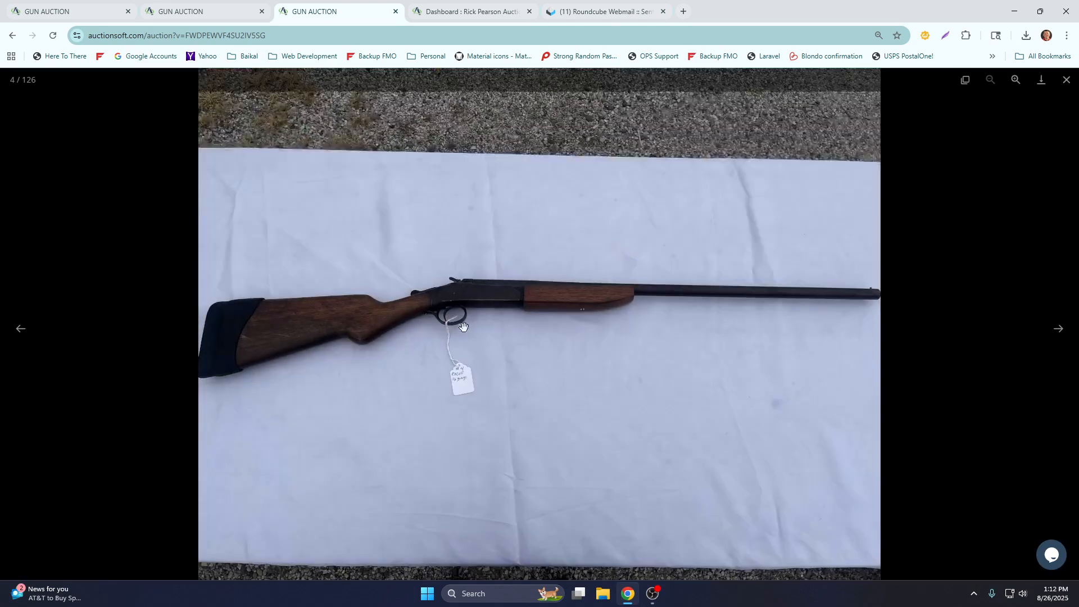
click(1015, 79)
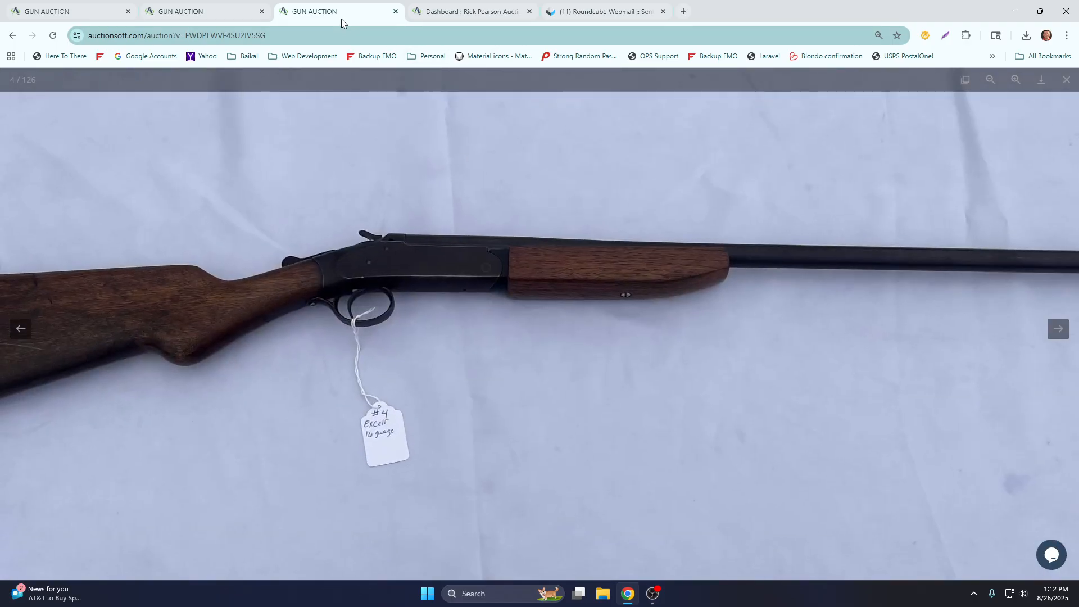
- Compare the zoomed gun photos in the other two open GUN AUCTION pages and return to the fourth photo
click(77, 14)
click(191, 13)
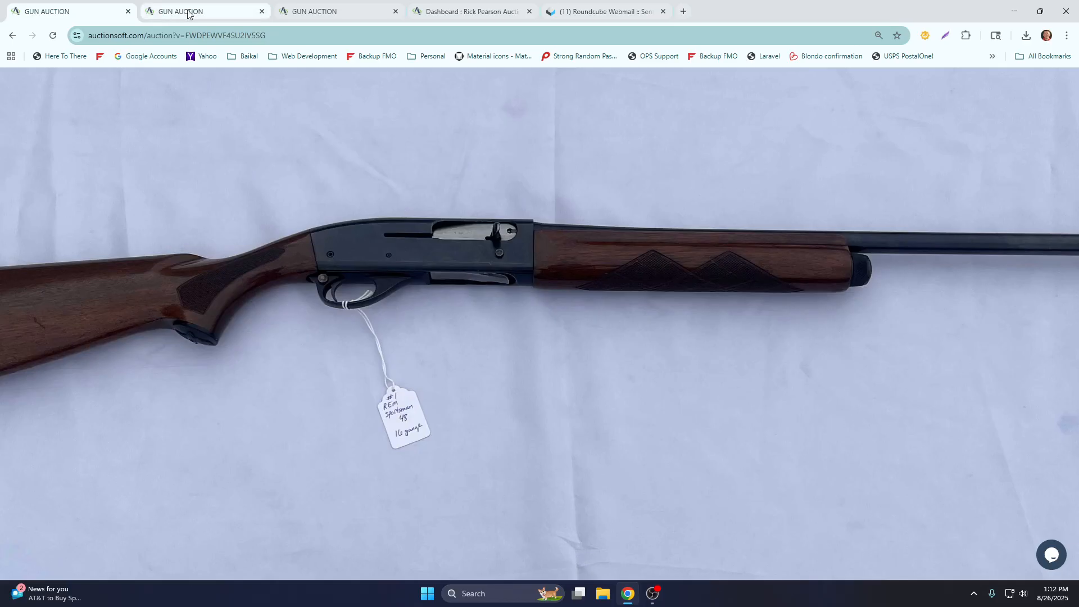
click(306, 12)
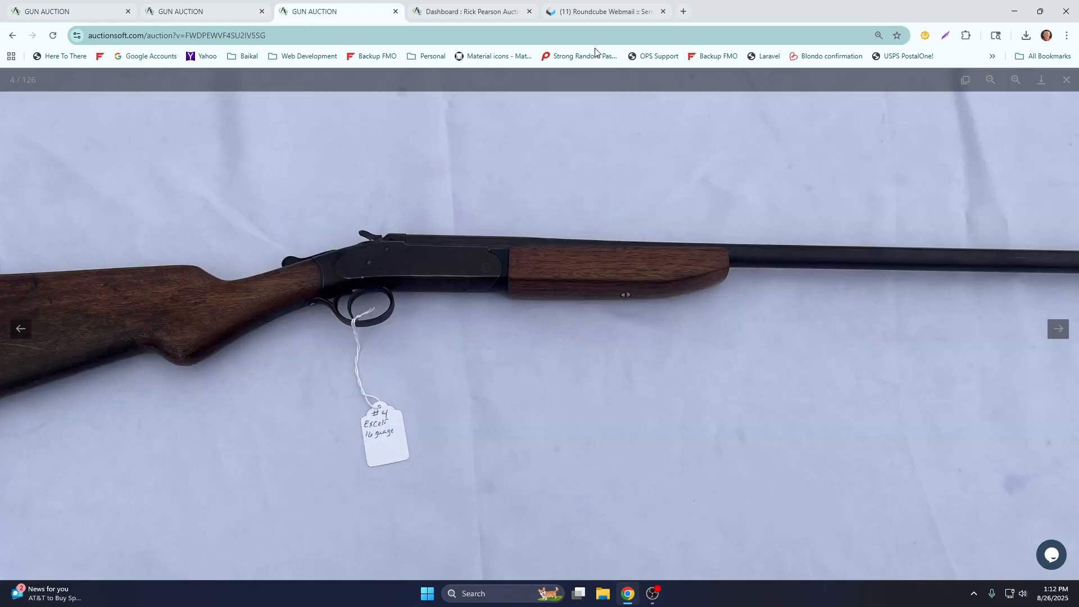
- Close the fourth gun photo and enlarge the third one to read its tag
click(1064, 80)
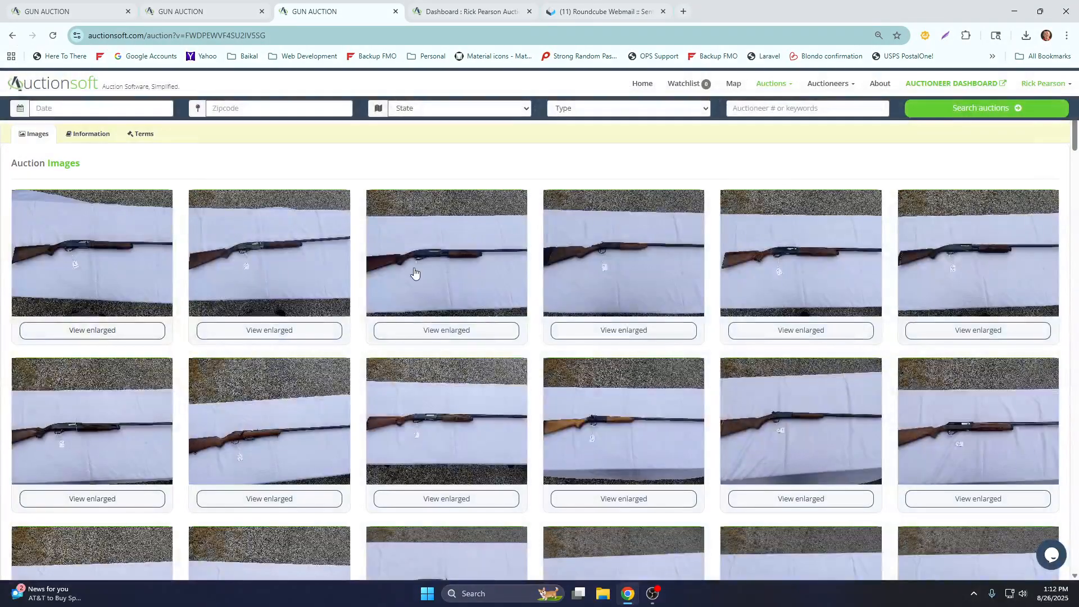
click(416, 274)
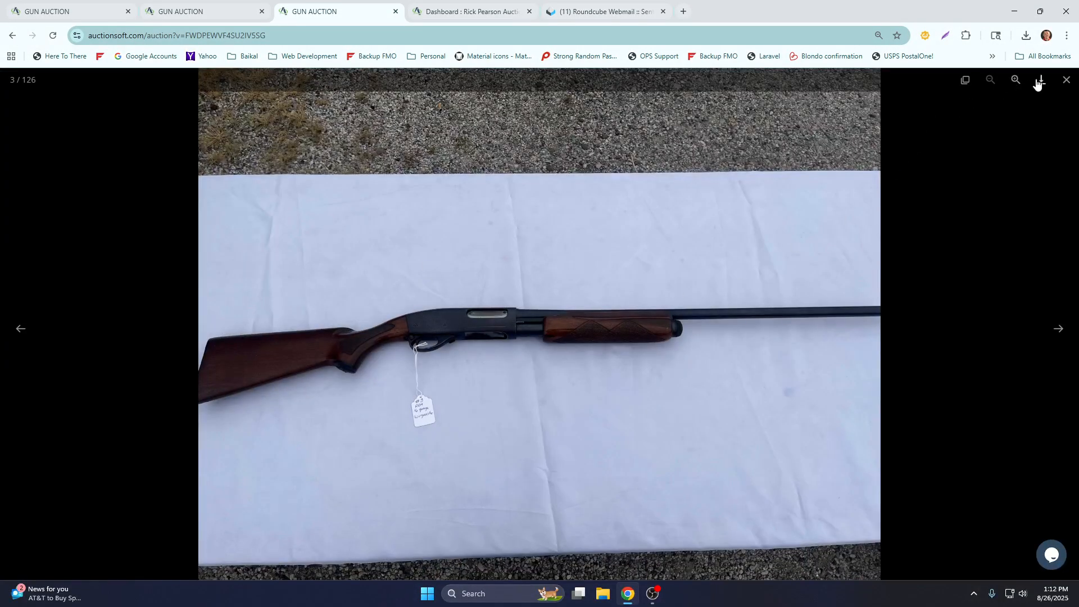
click(1015, 80)
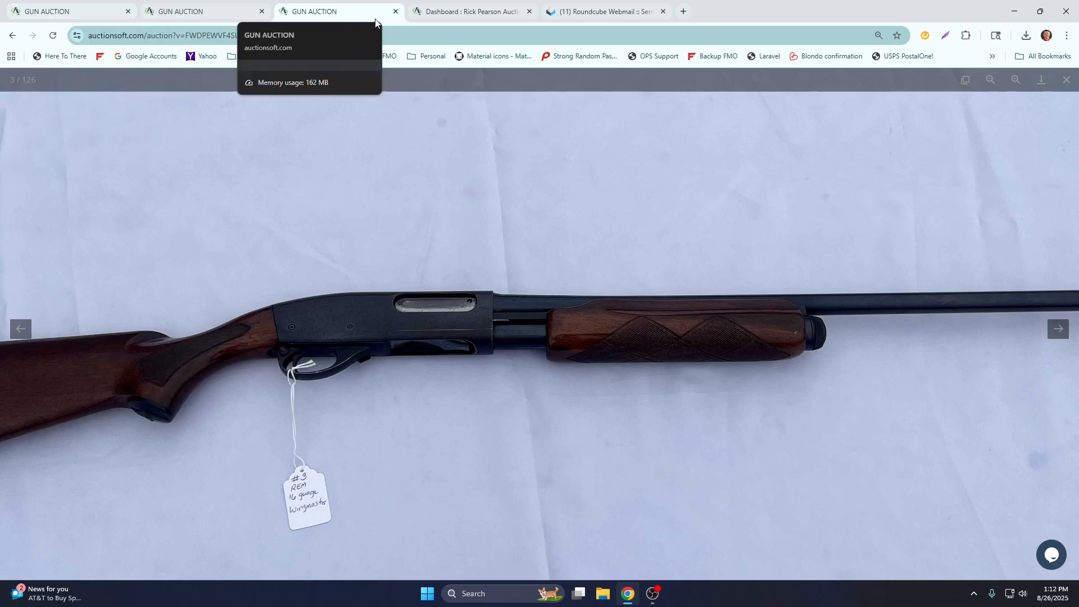
- Switch to the auctioneer dashboard, list the future auctions and open the management page of the GUN AUCTION
click(471, 15)
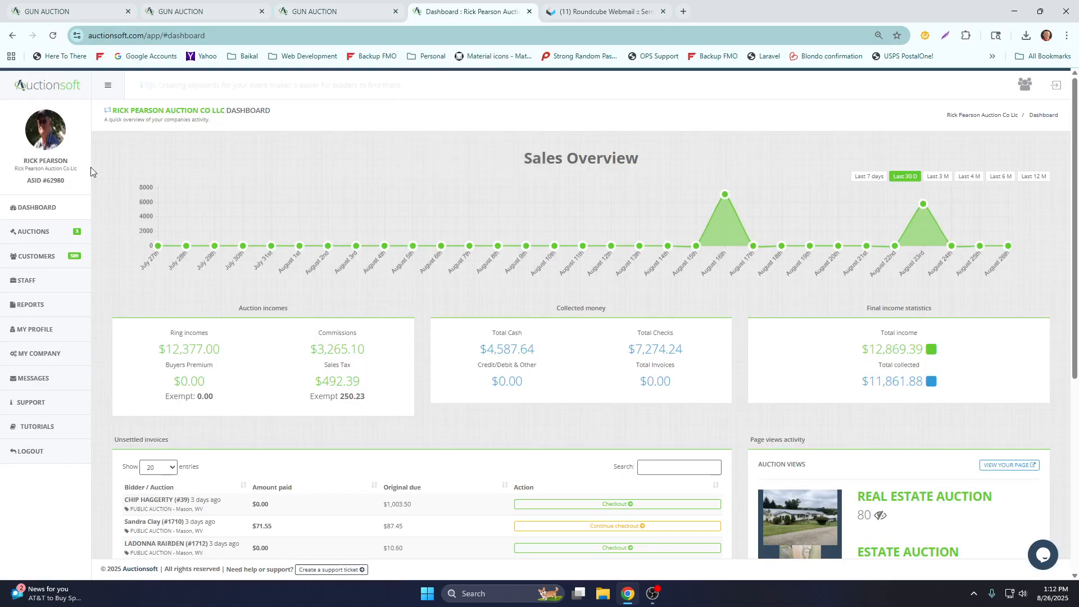
drag(68, 153, 73, 164)
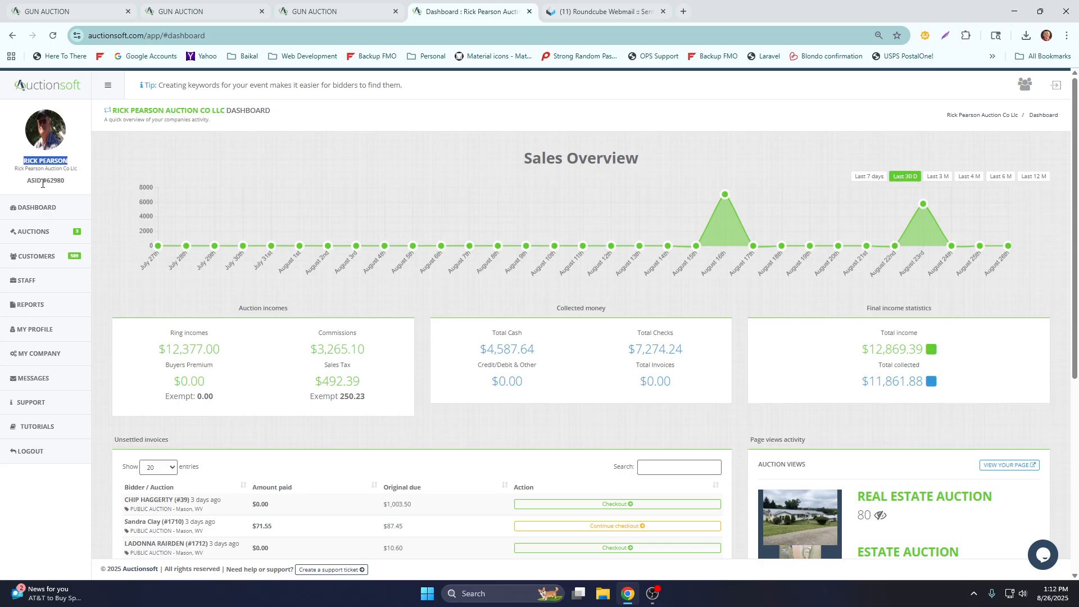
click(32, 232)
scroll(115, 228, down, 4)
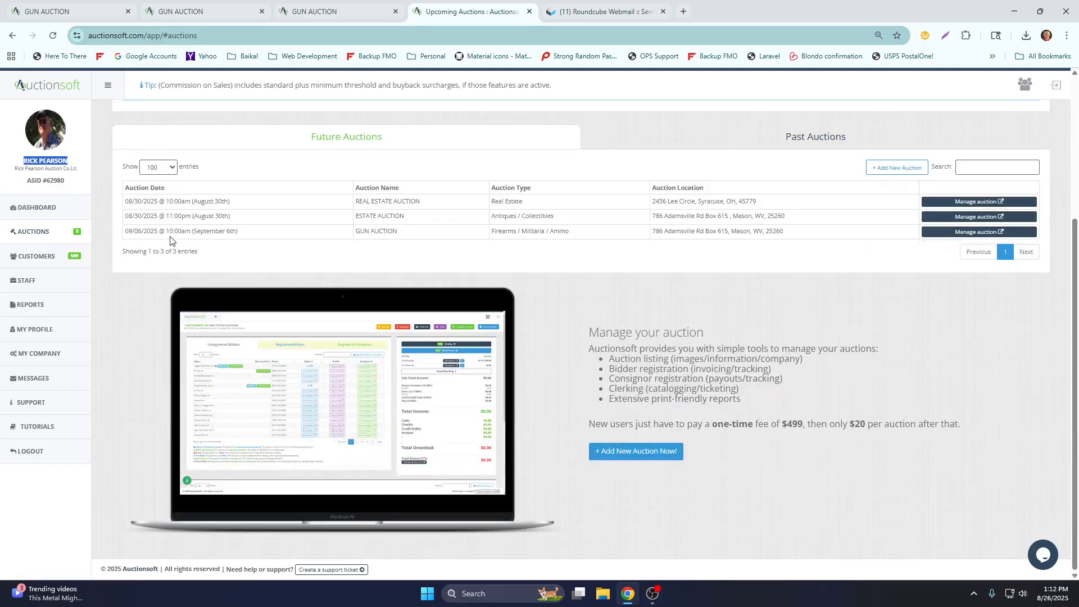
drag(354, 231, 412, 232)
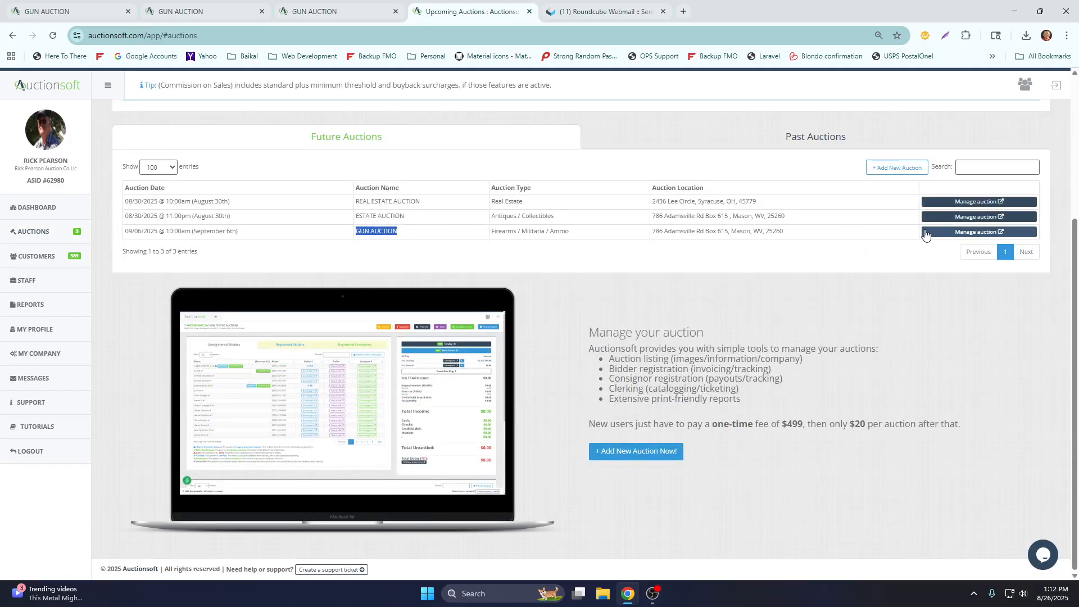
click(979, 232)
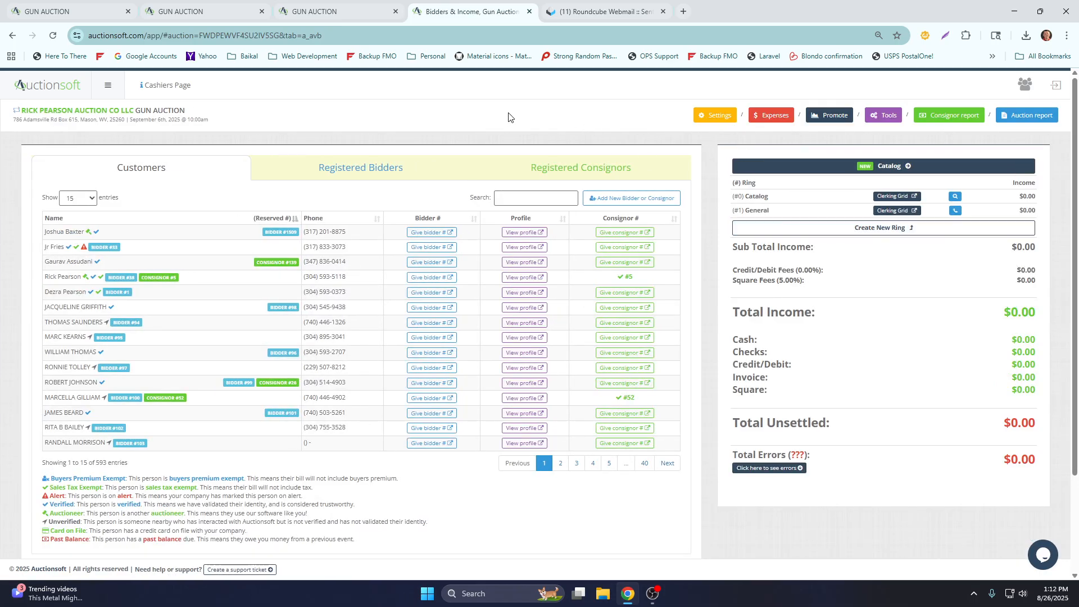
- Start clerking in the General ring's clerking grid, enter consignor number 1, and close the grid without clerking an item
click(887, 198)
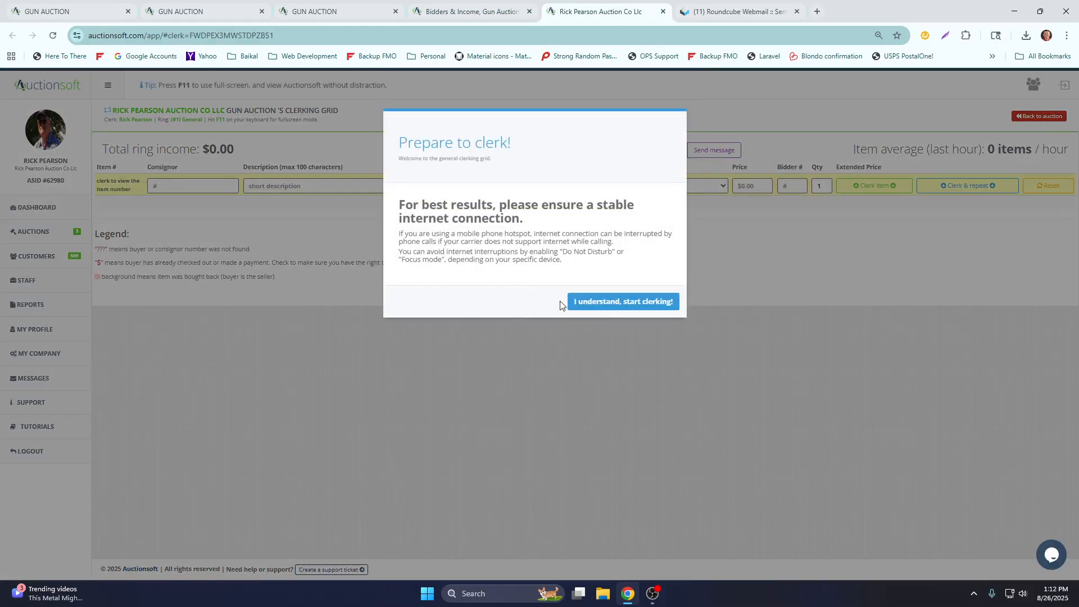
click(633, 302)
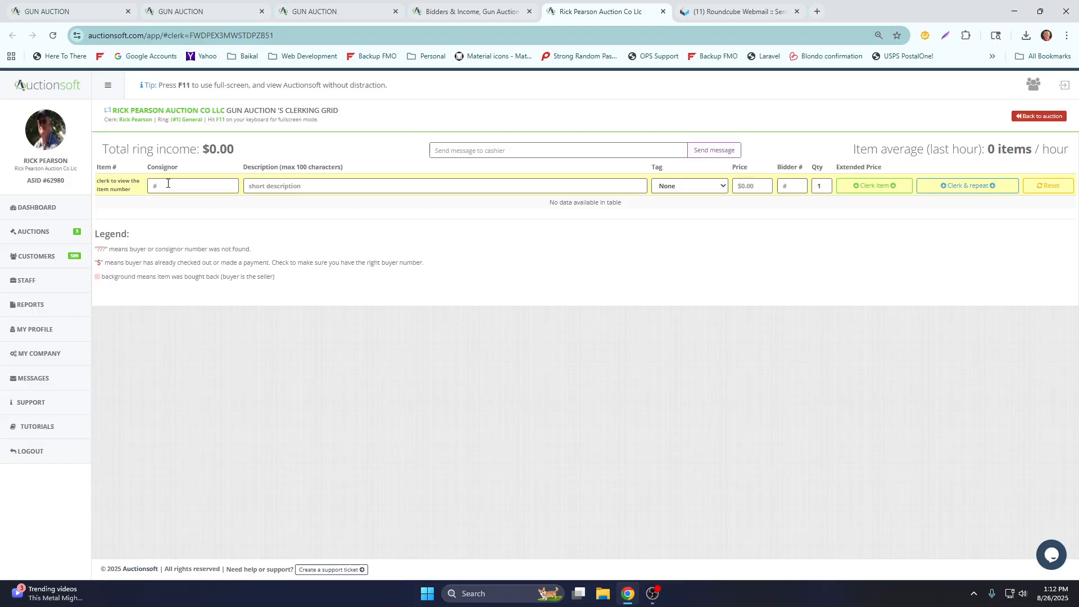
click(169, 182)
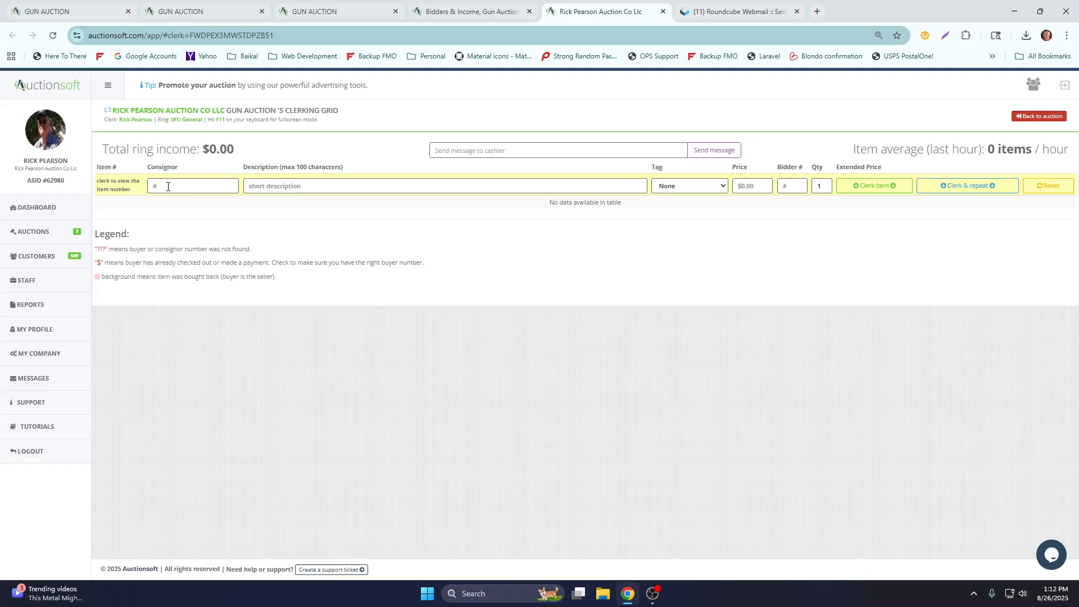
text(1)
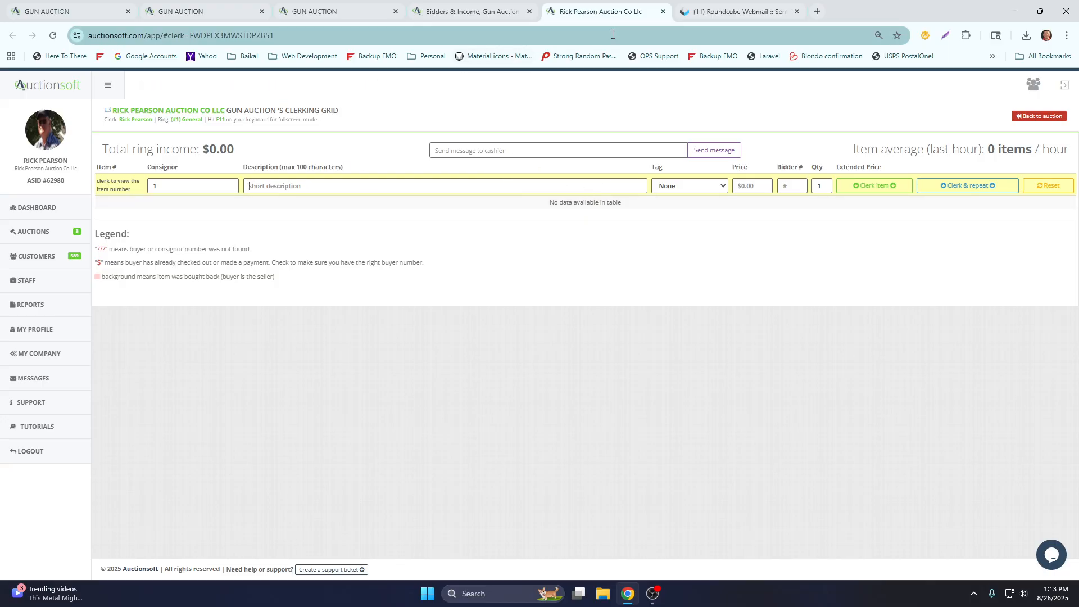
click(663, 12)
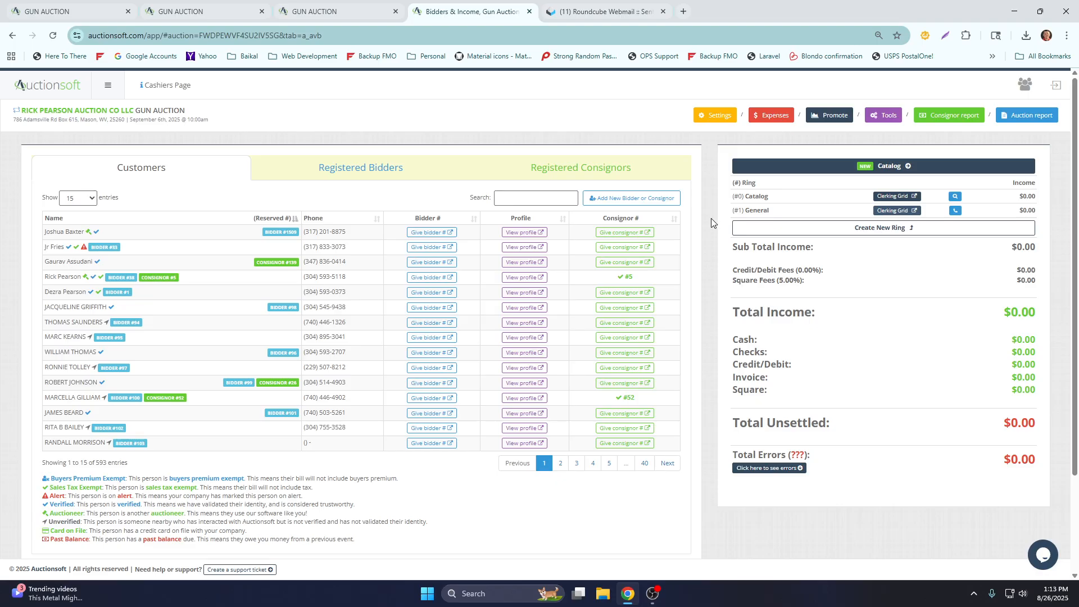
- Open the auction's Pre-Clerk Catalog form and review its phone link option and the new item fields
scroll(705, 220, down, 3)
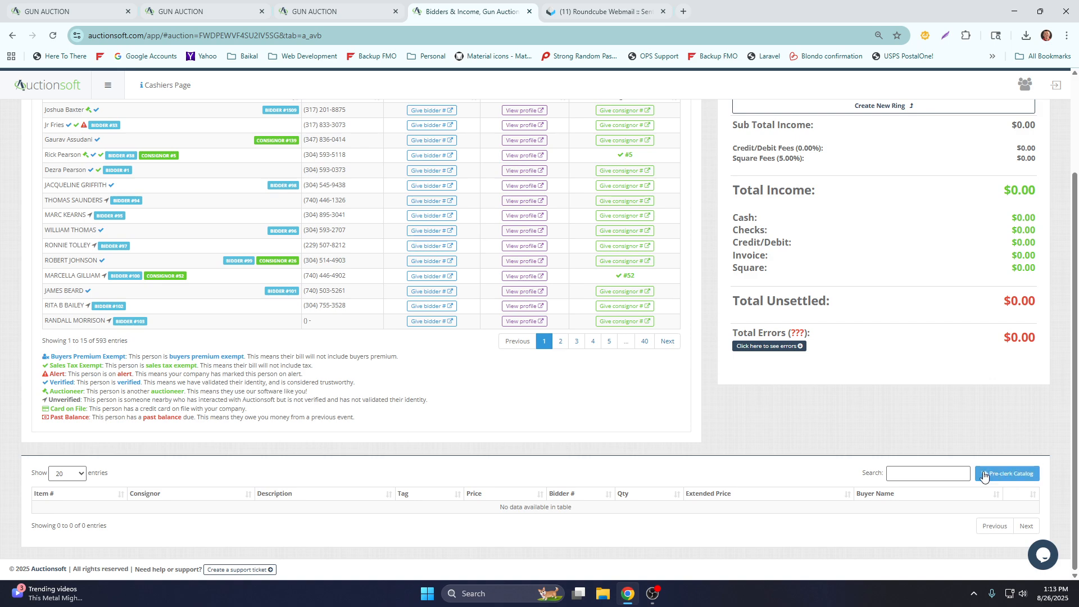
click(1009, 475)
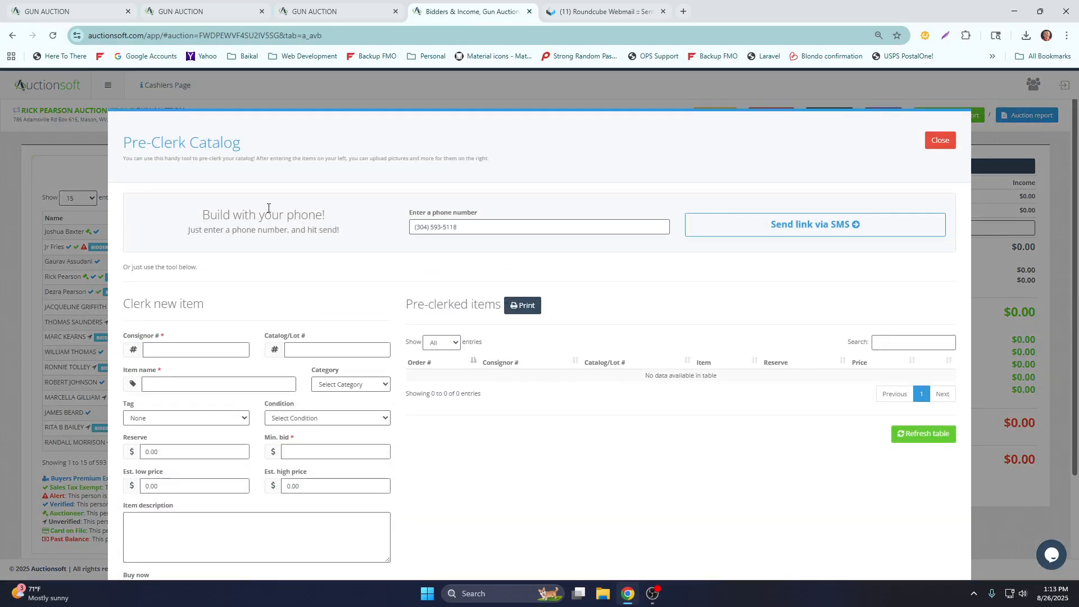
drag(250, 144, 122, 144)
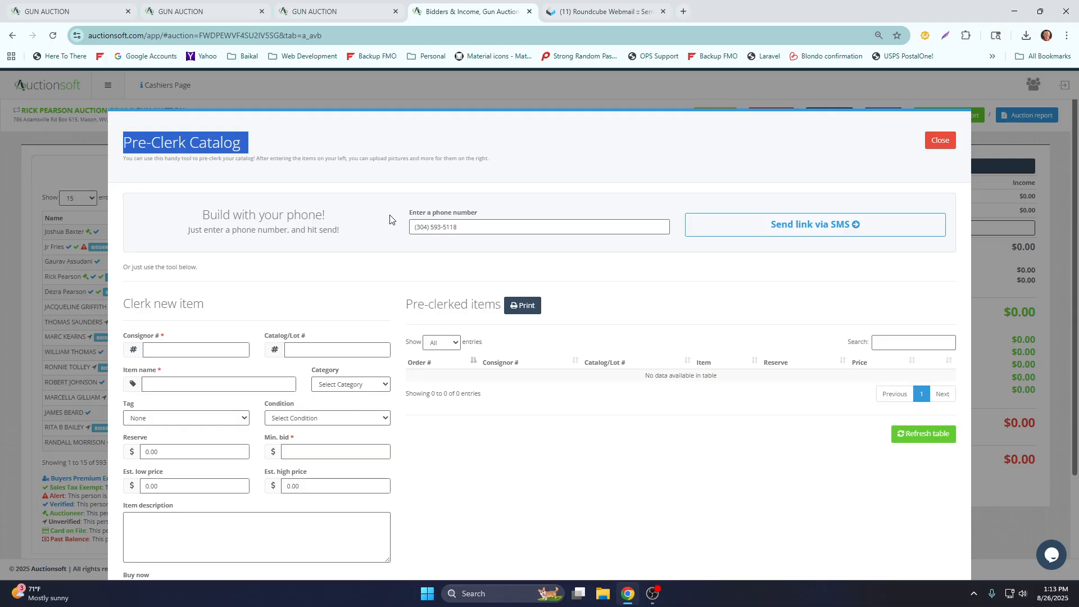
scroll(391, 219, down, 3)
scroll(392, 219, up, 3)
drag(331, 215, 186, 224)
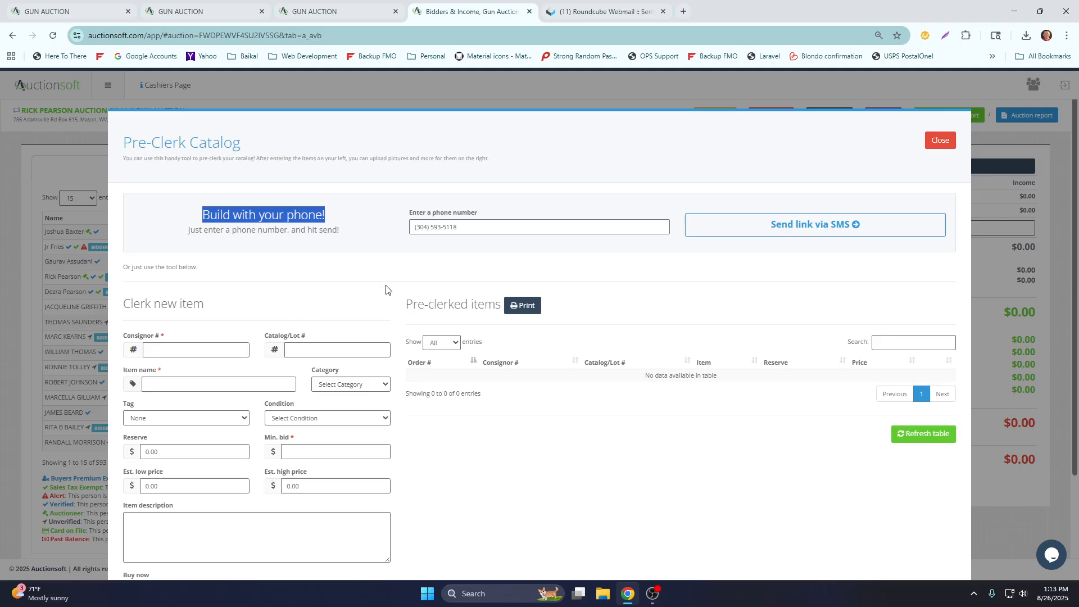
drag(458, 227, 385, 227)
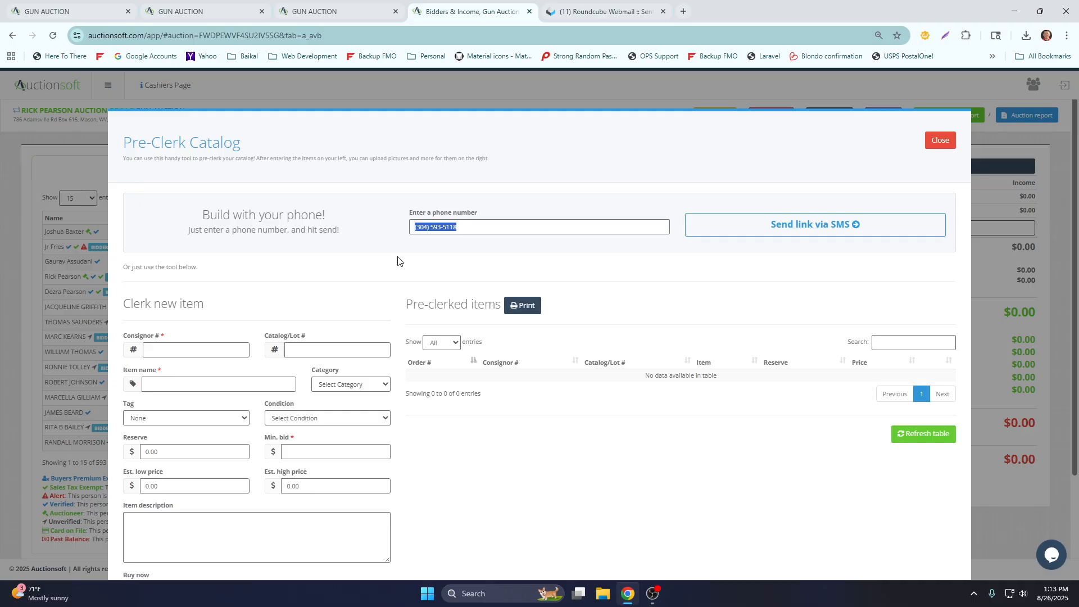
scroll(398, 260, down, 3)
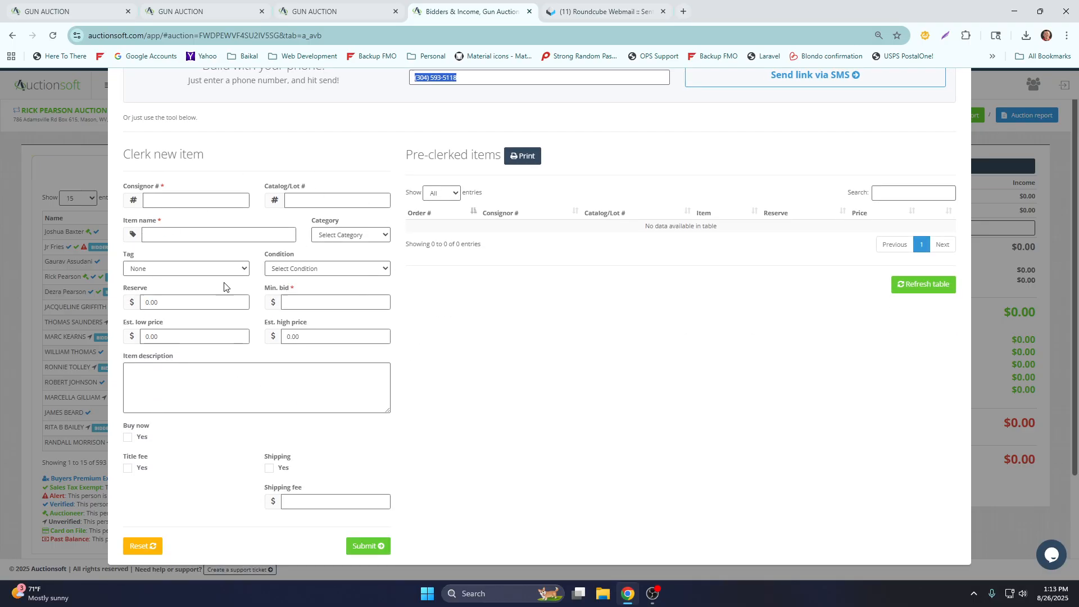
- Enter consignor number 1 and catalog/lot number 1 for the new item
click(172, 200)
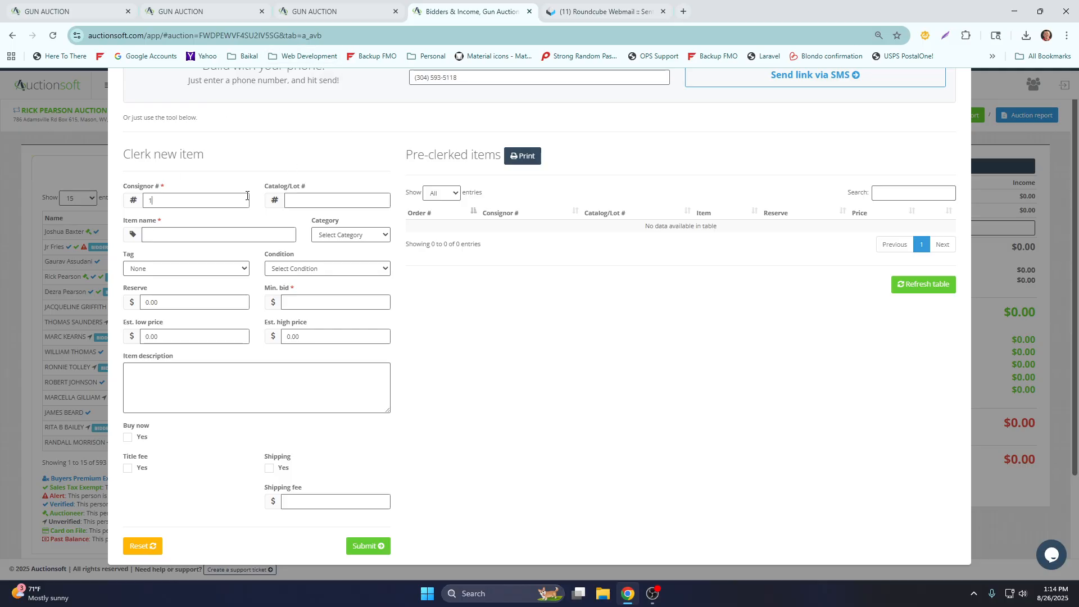
double_click(153, 200)
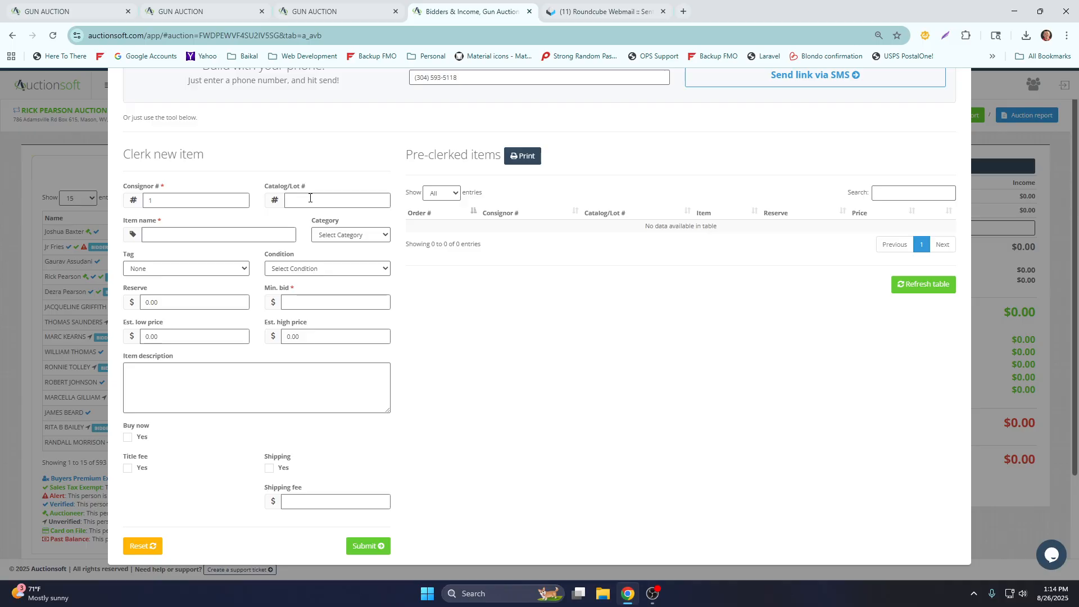
text(1)
- Read the first gun's tag in its photo and name the item "REM Sportsman 48 / 16 Gauge Shot Gun"
click(164, 232)
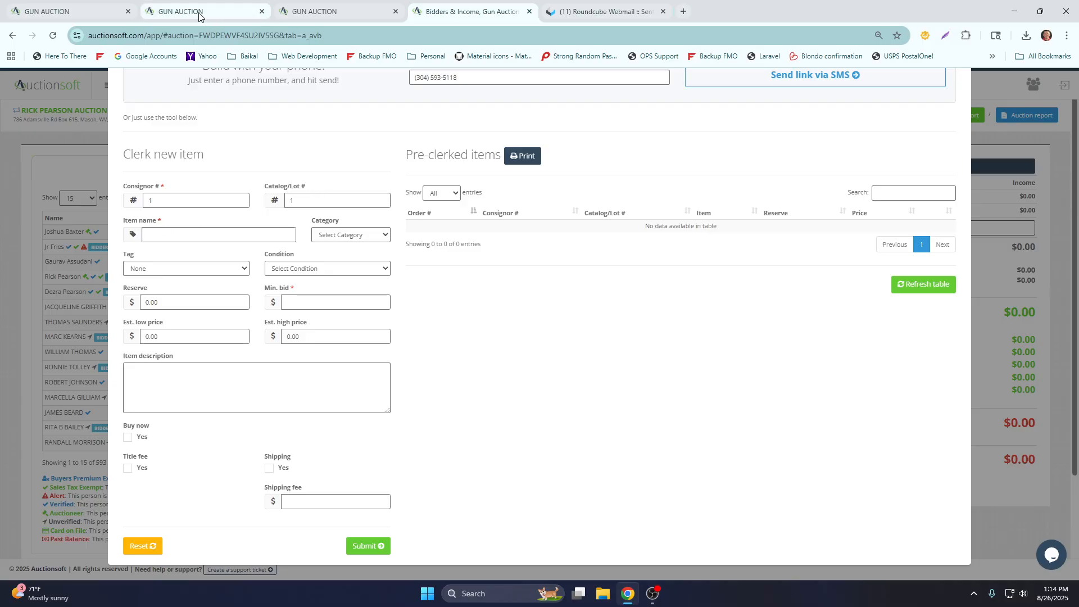
click(95, 18)
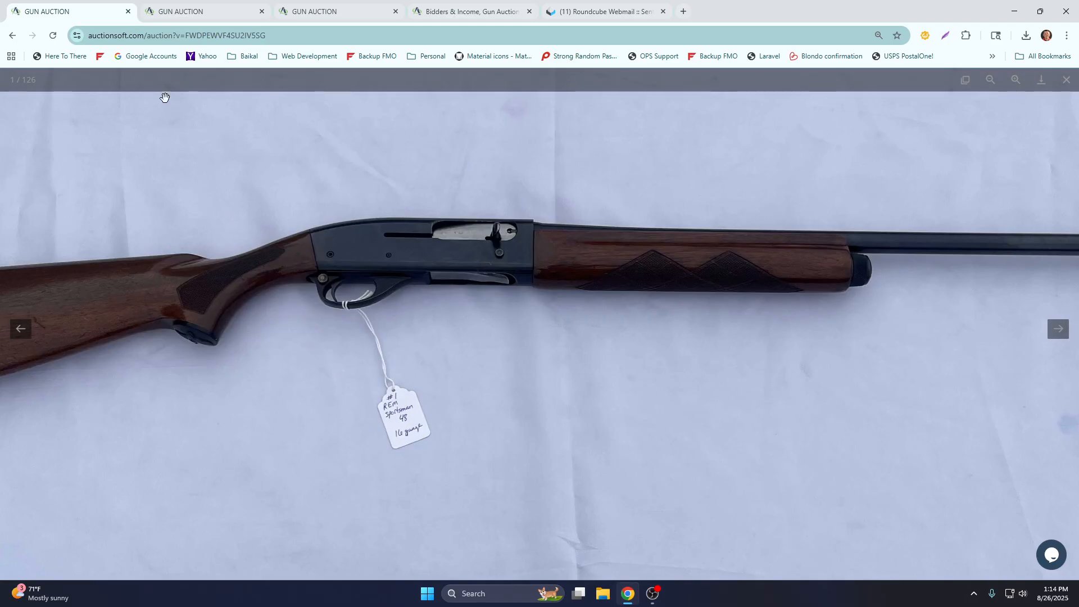
click(470, 13)
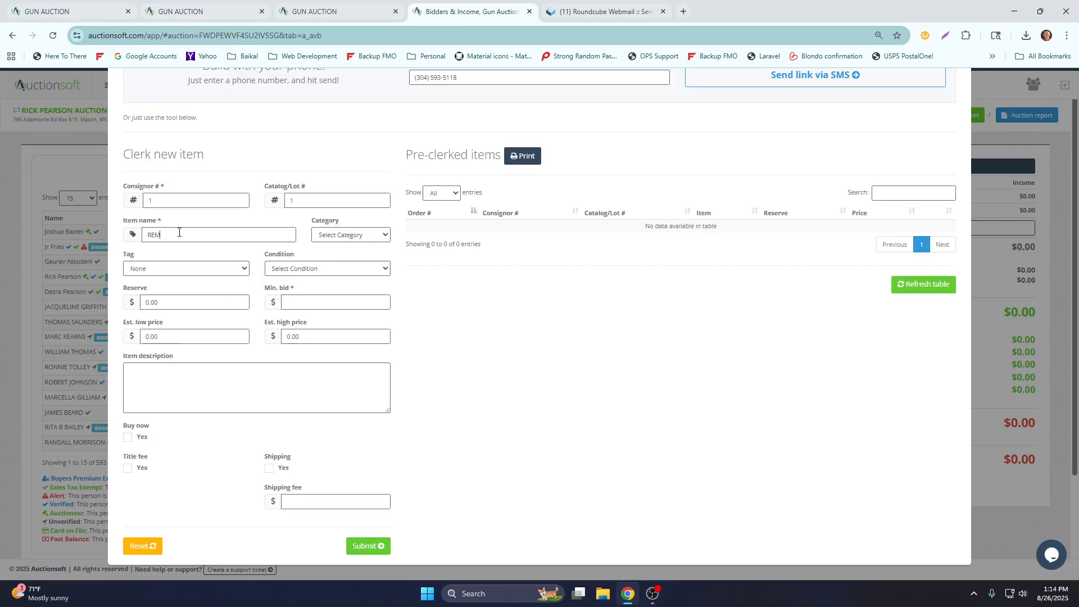
text(Stor)
key(BackSpace)
key(BackSpace)
key(BackSpace)
text(por)
text(7)
text(Gu)
click(63, 11)
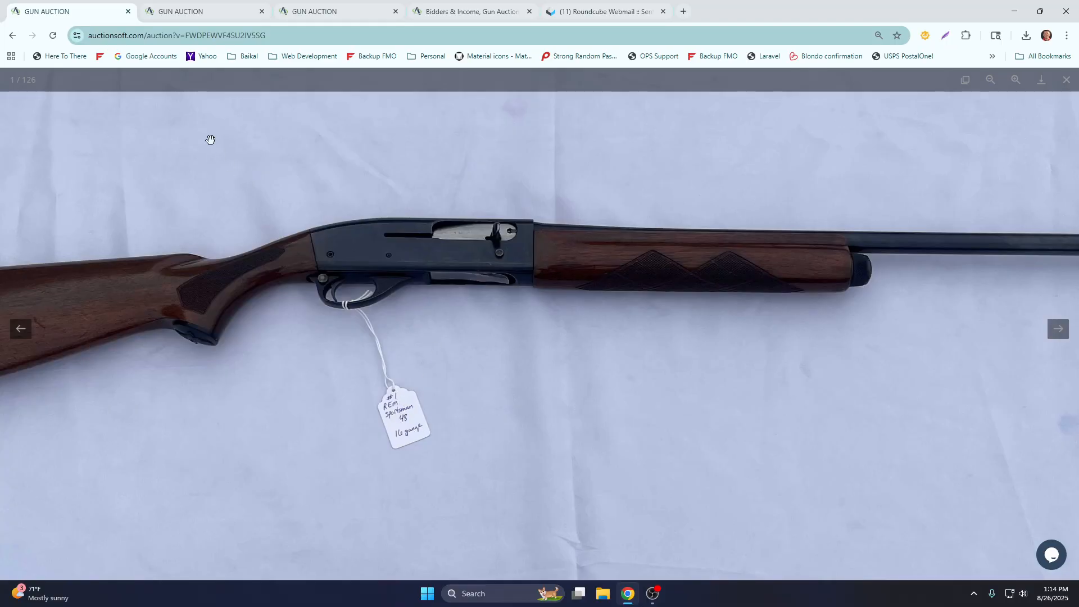
click(472, 13)
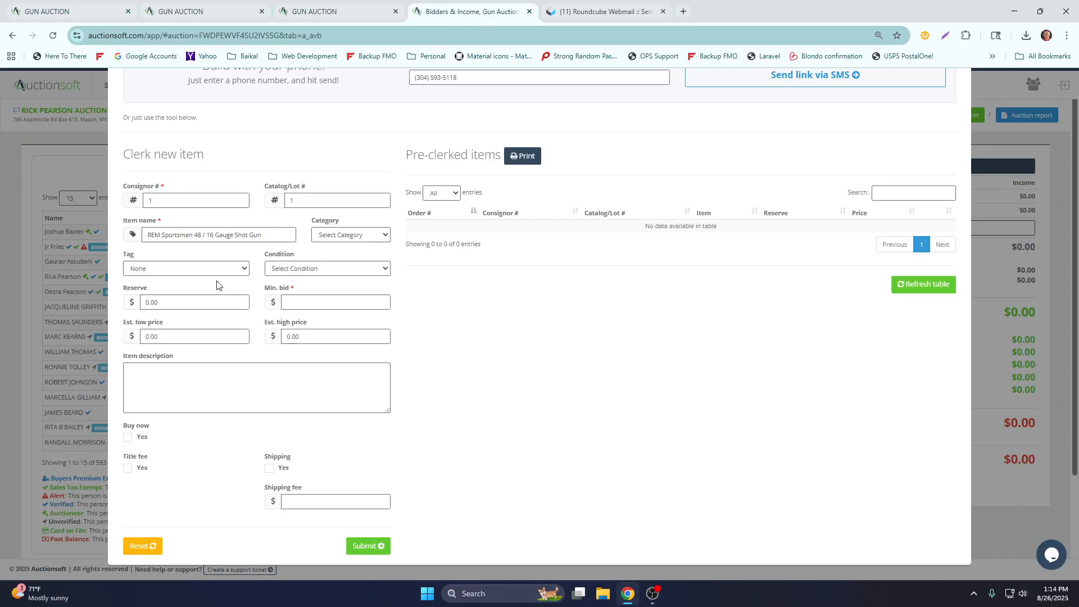
- Review the category and condition options for lot 1 without choosing any
click(345, 236)
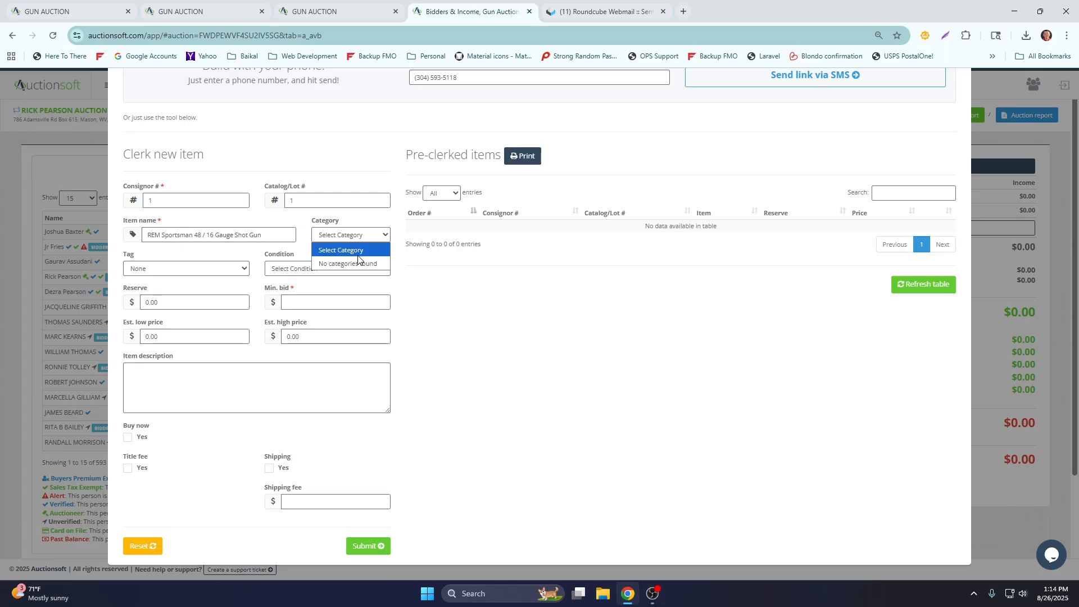
click(391, 240)
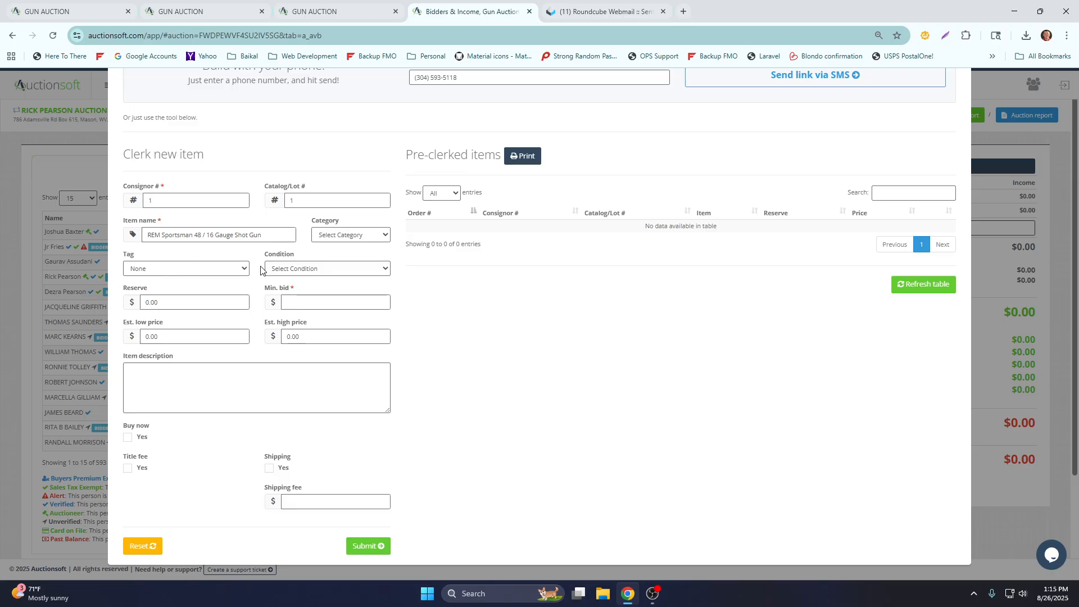
click(290, 271)
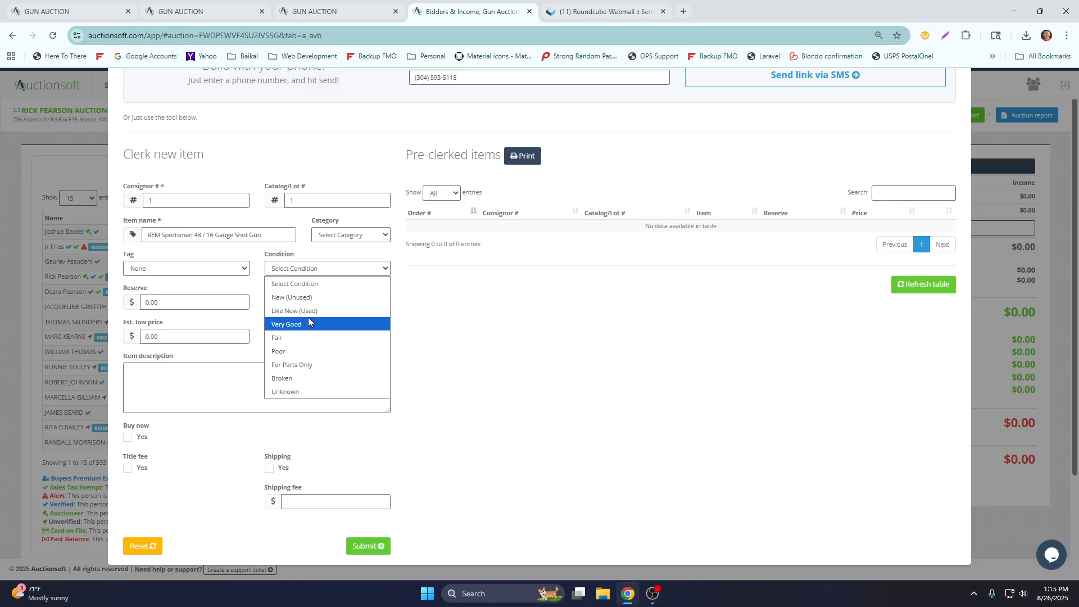
click(260, 270)
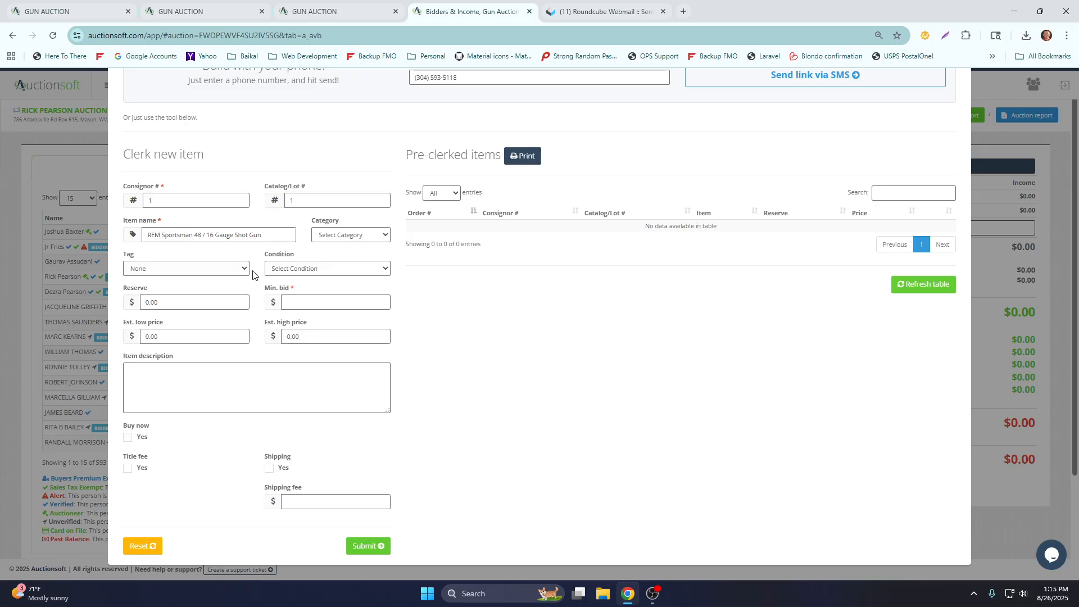
- Set lot 1's minimum bid to 1.00 and submit the item to the catalog
double_click(212, 308)
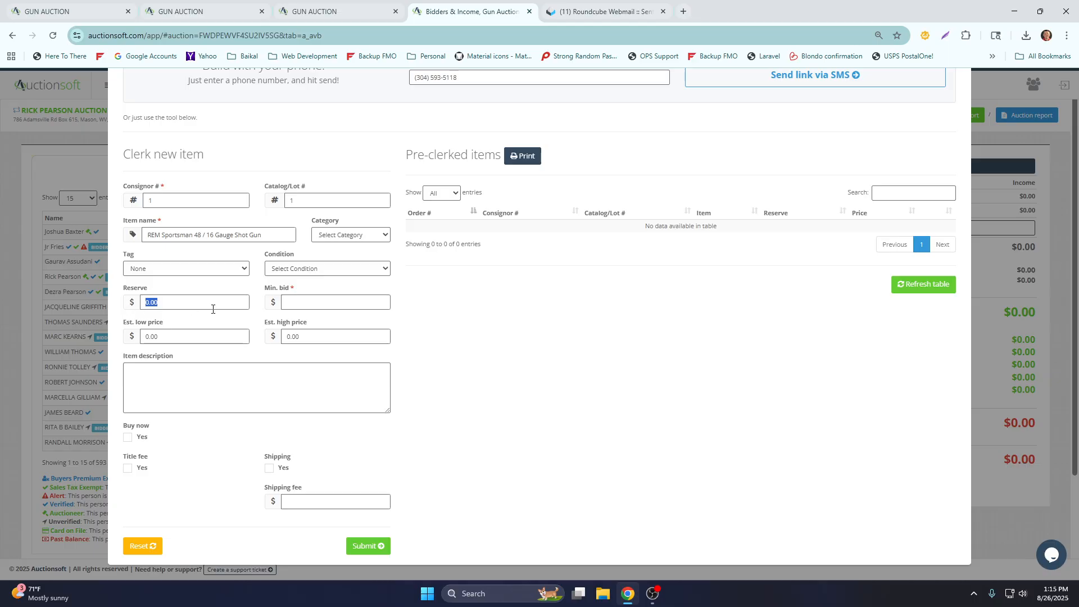
click(306, 298)
text(1.00)
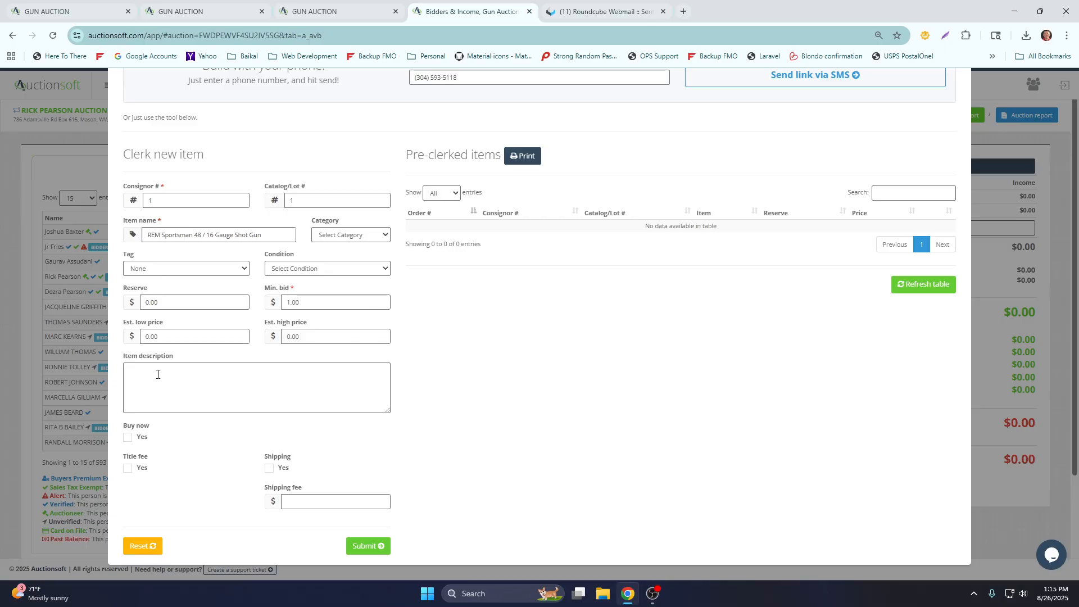
drag(272, 236, 150, 242)
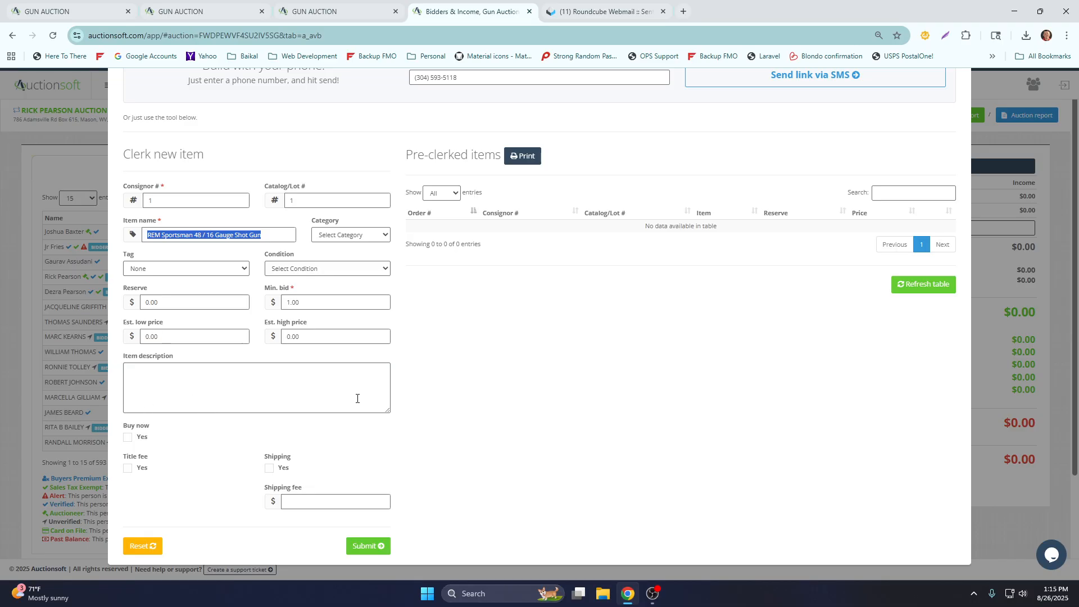
click(372, 545)
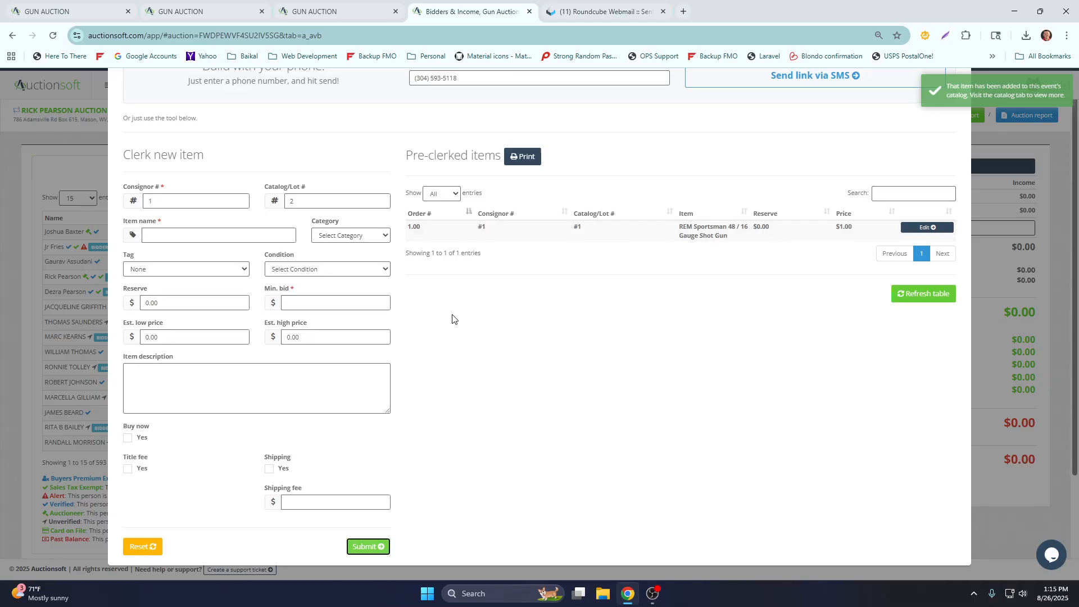
- Read the second gun's tag in its photo and name lot 2 "REM SPORTSMAN 1148 / 16 Gauge"
scroll(427, 269, up, 3)
click(170, 19)
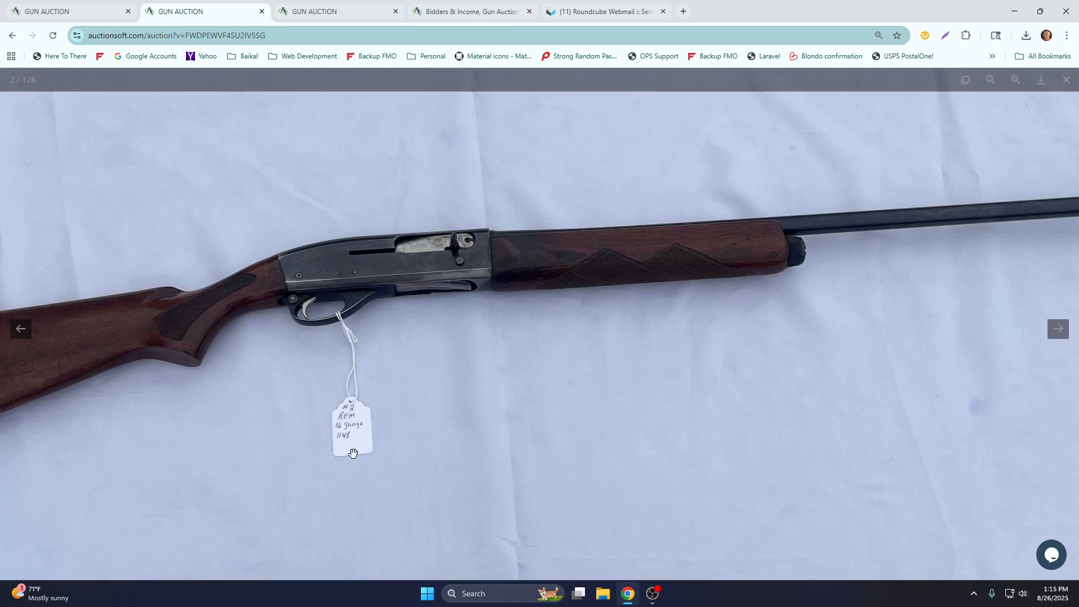
click(454, 13)
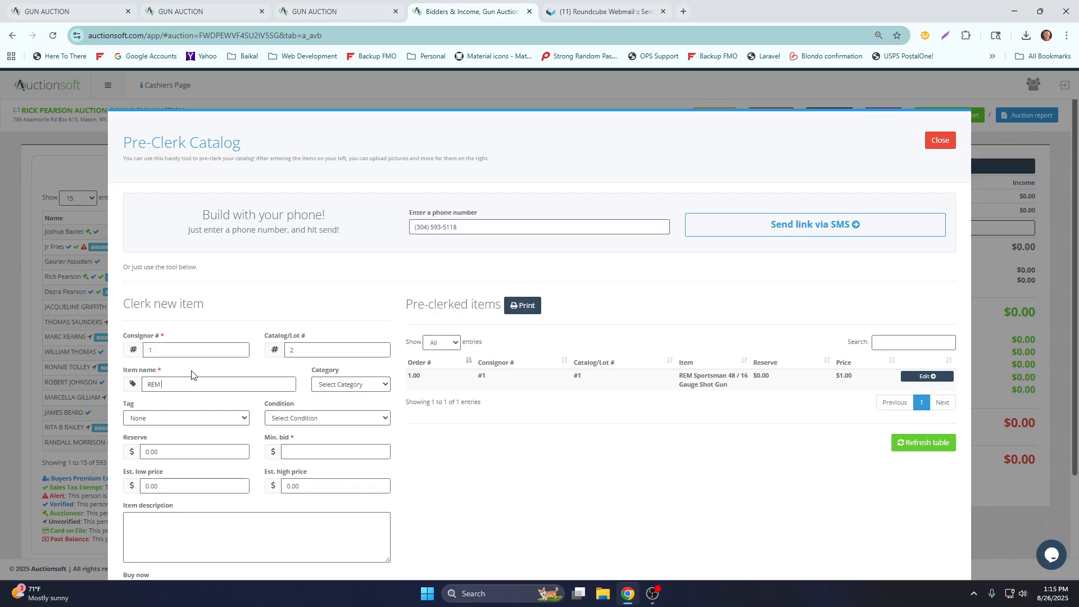
key(BackSpace)
text(SPORTSMAN 1148 / 16 Gauge)
- Compare the tags of the first two guns and shorten lot 2's name to "REM 1148 / 16 Gauge"
click(191, 12)
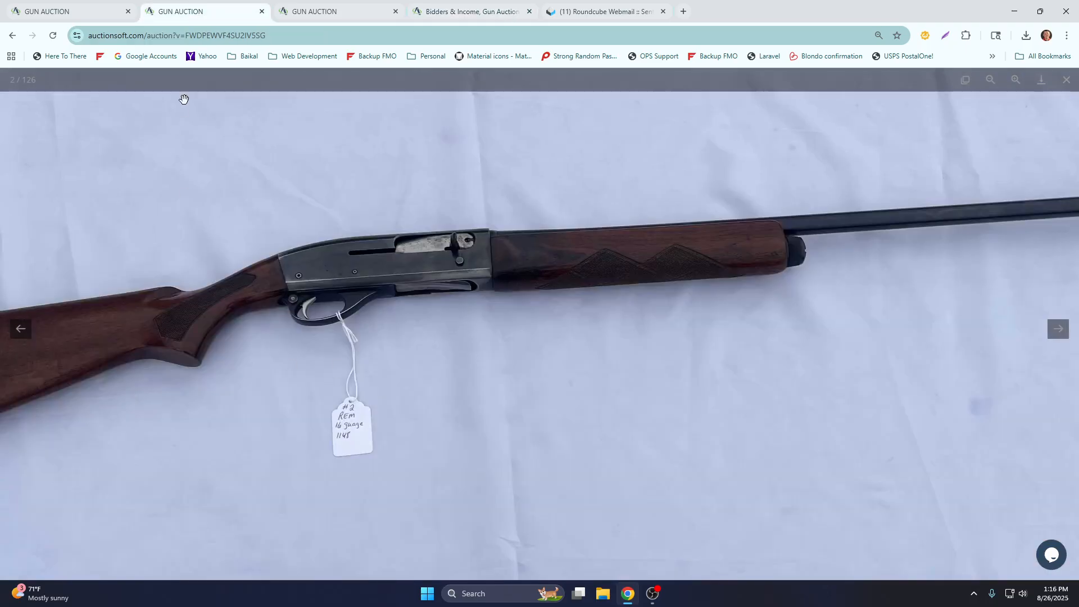
click(83, 17)
click(466, 11)
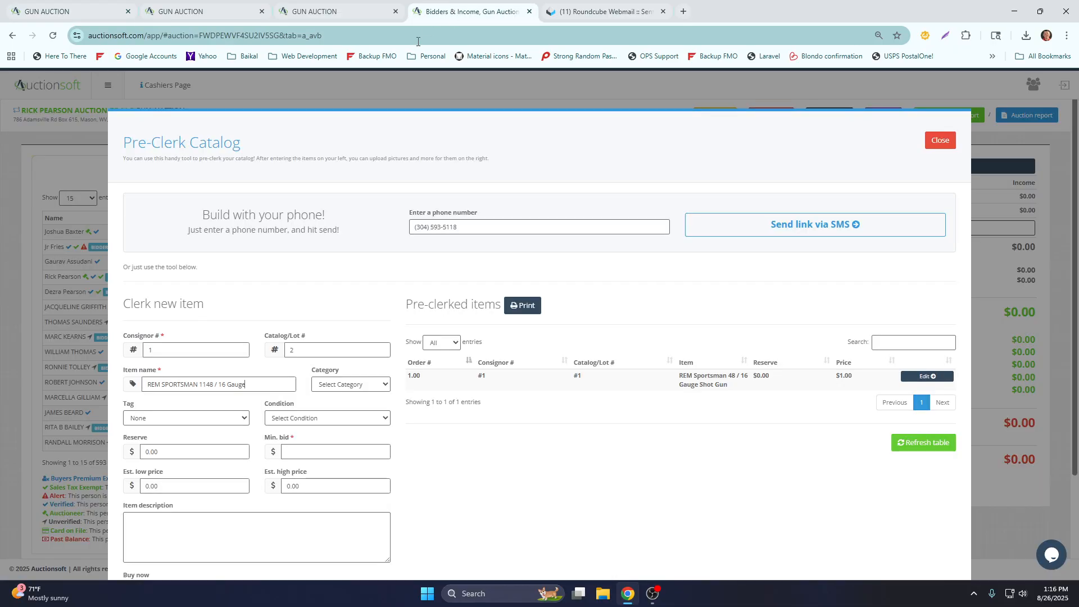
drag(200, 385, 162, 385)
key(BackSpace)
- Set lot 2's minimum bid to 1.00 and submit the item to the catalog
click(318, 512)
scroll(565, 538, down, 3)
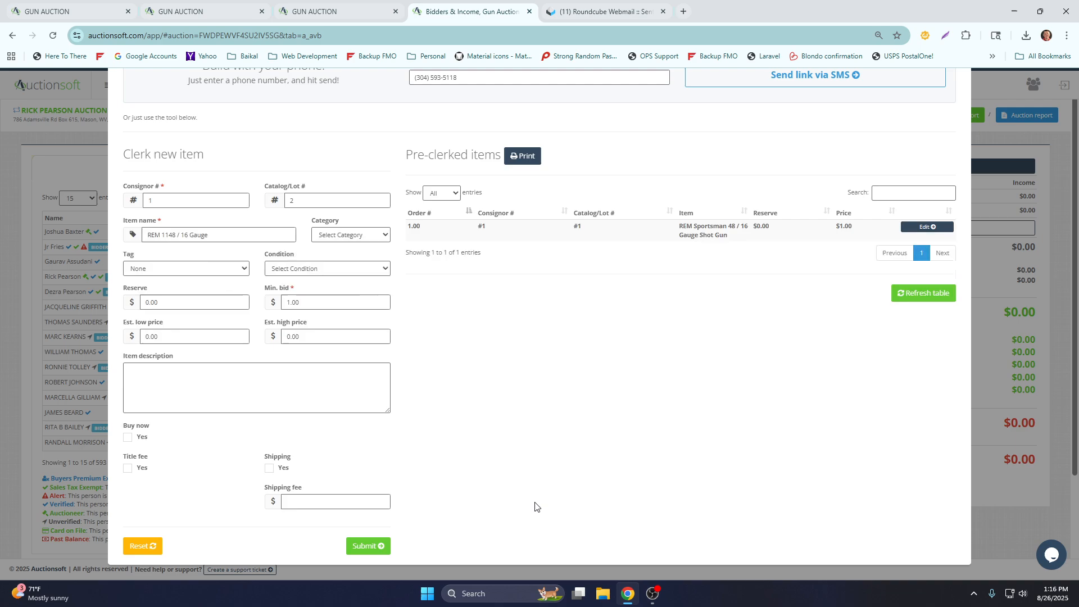
click(366, 545)
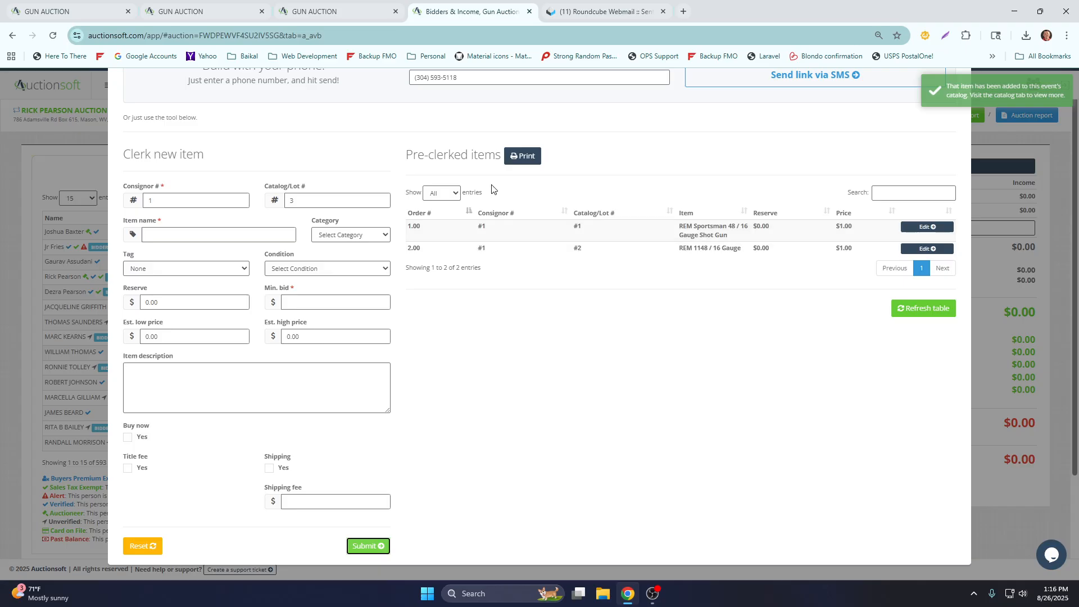
- Read the third gun's tag in its photo and name lot 3 "REM 16 Gauge Wingmaster"
click(316, 17)
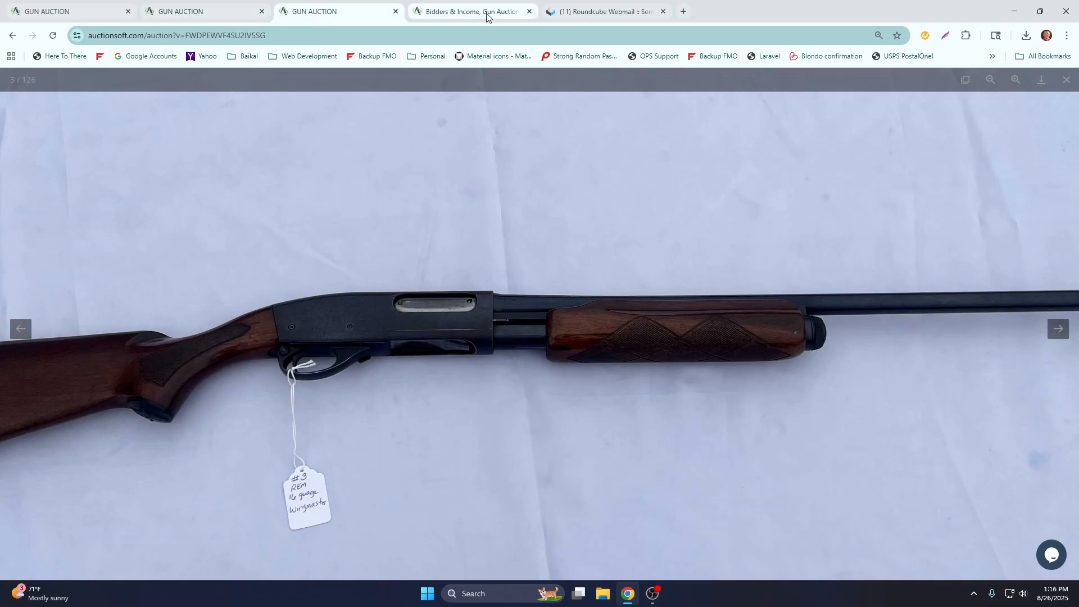
click(469, 11)
click(186, 239)
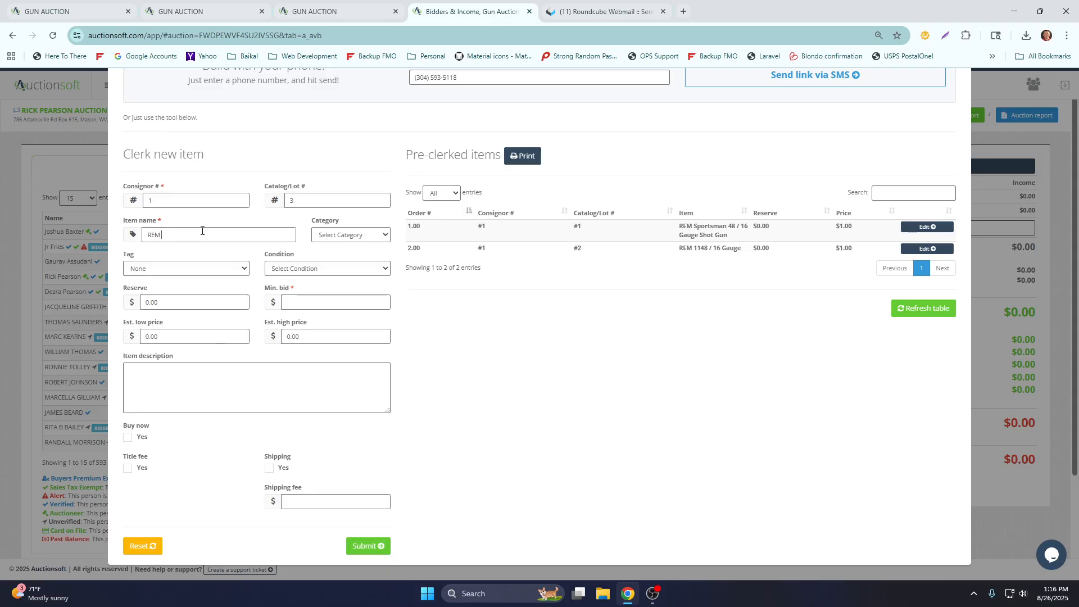
text(REM 16 Gauge Wingmaster)
- Check lot 3's name against the gun's tag, set the minimum bid to 1, and submit the item
click(348, 17)
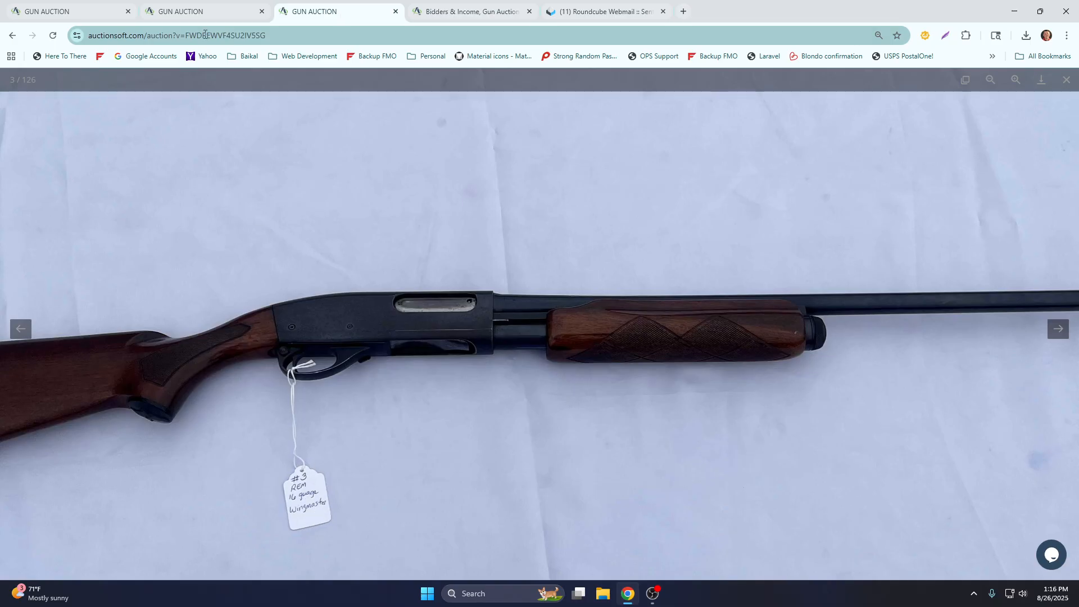
click(471, 13)
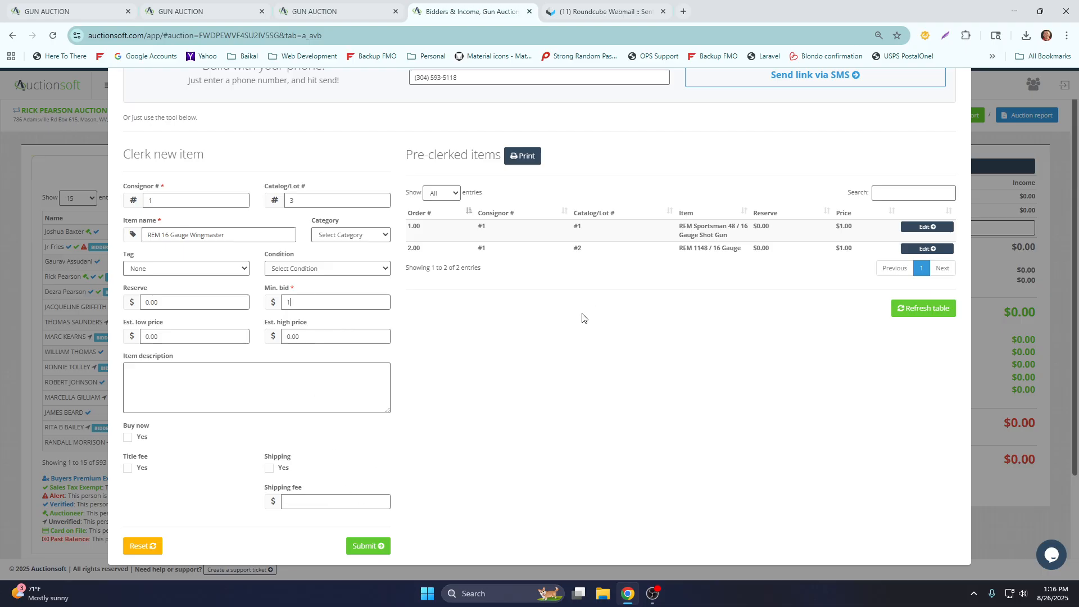
click(375, 545)
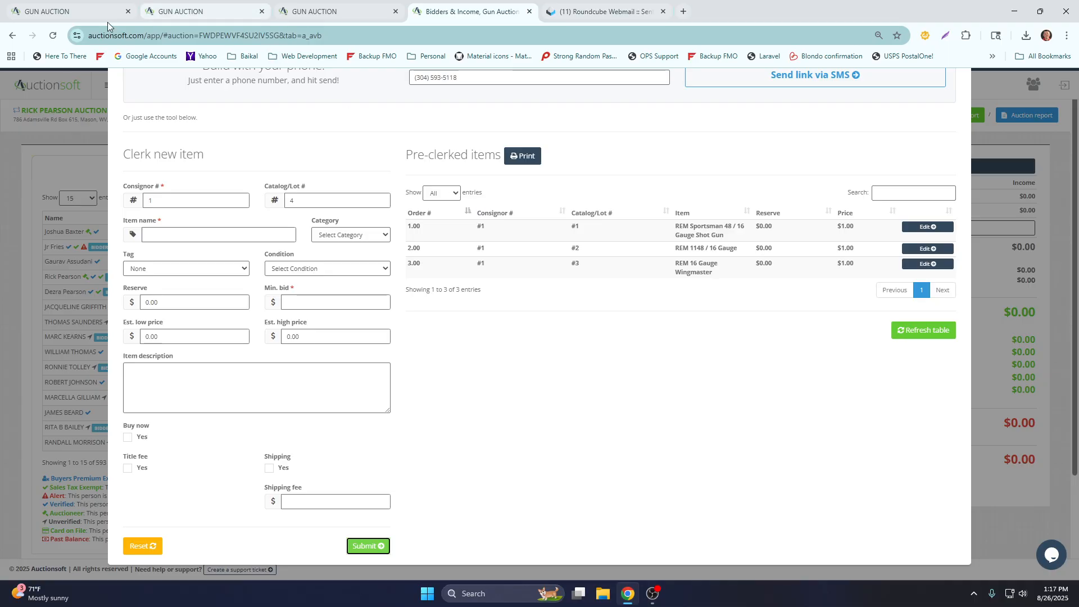
- Look over the gun photos again, then view lot 1's item information and close it
click(180, 12)
click(316, 11)
click(468, 12)
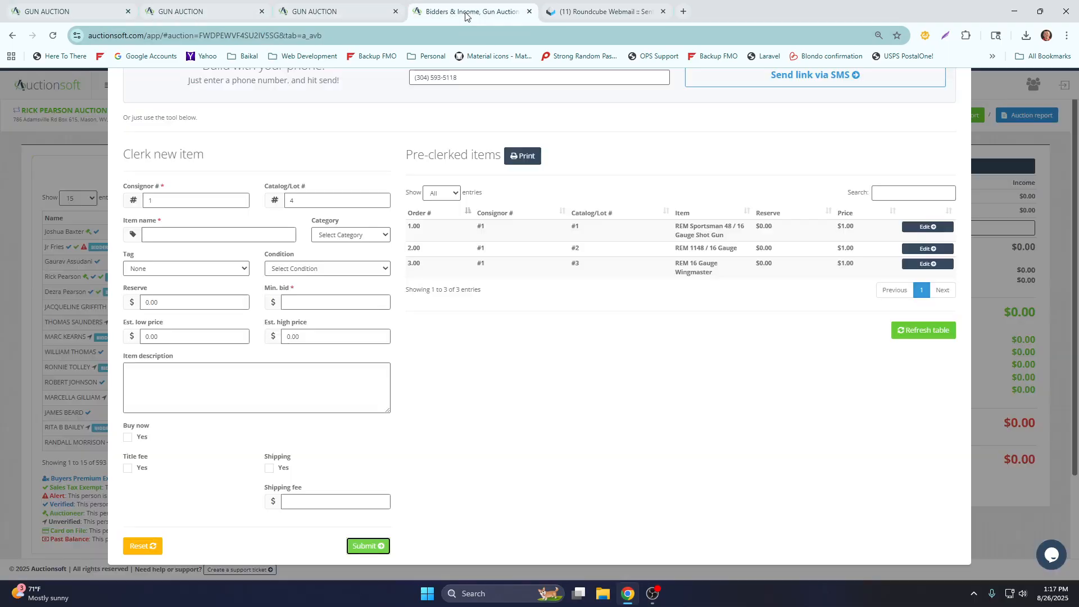
click(925, 229)
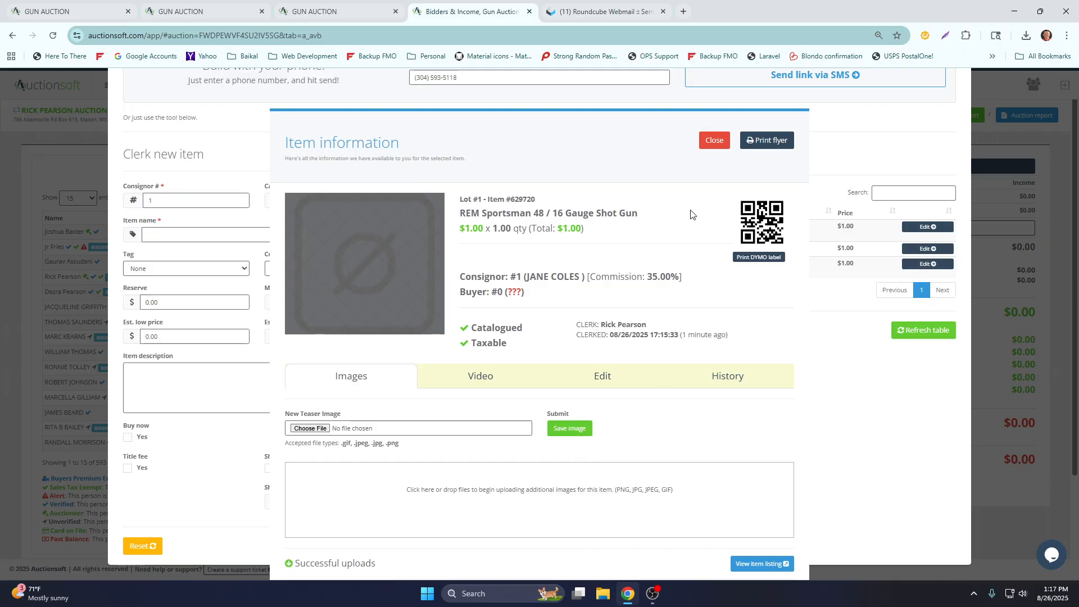
click(709, 143)
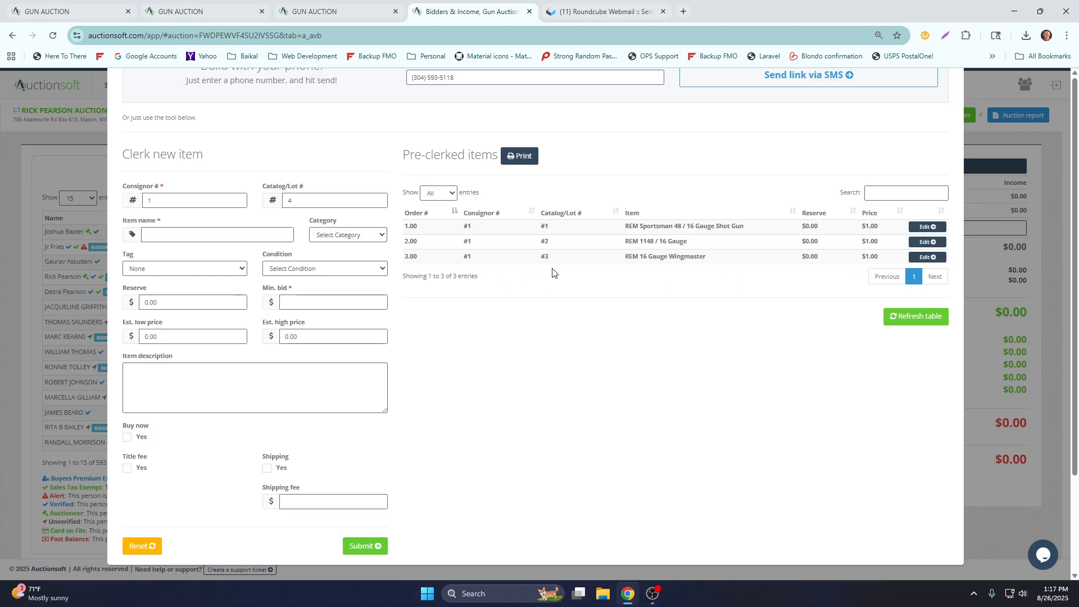
- Open the print preview of the pre-clerked items list and cancel it
drag(303, 200, 266, 211)
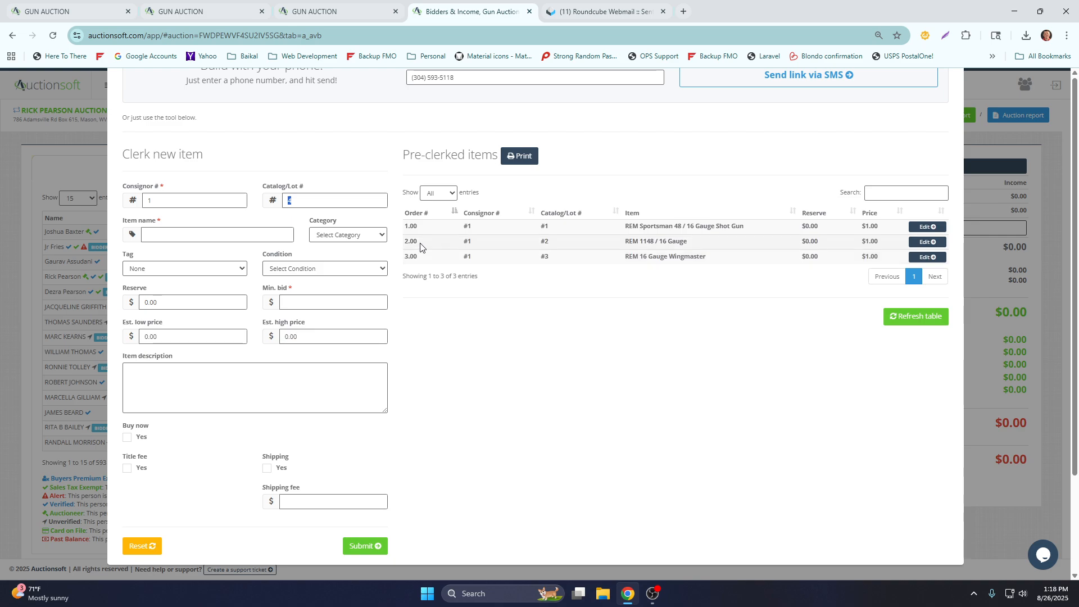
click(740, 360)
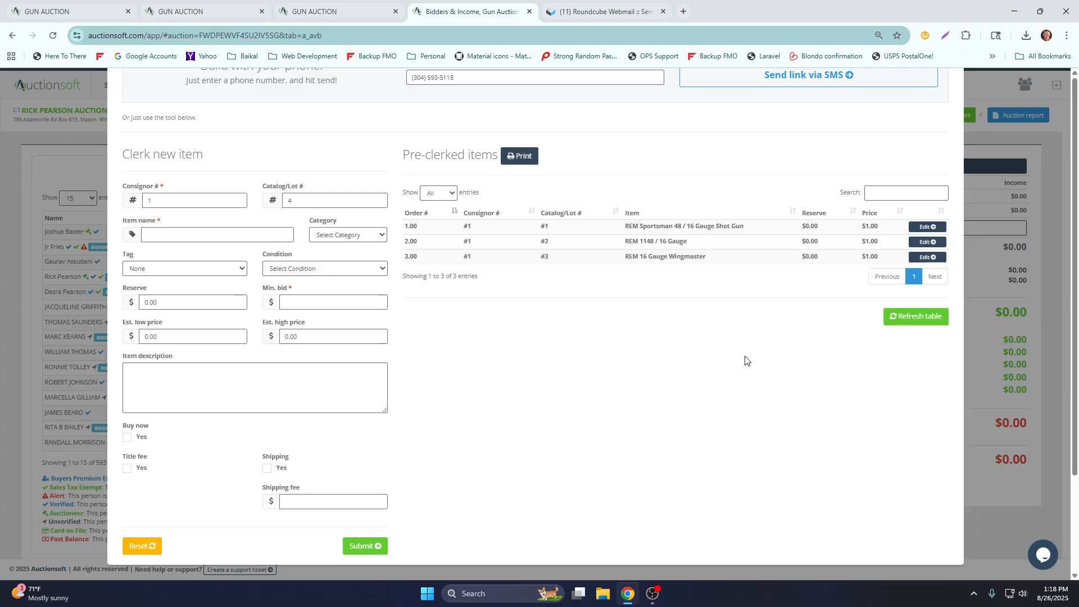
scroll(744, 360, up, 3)
click(518, 305)
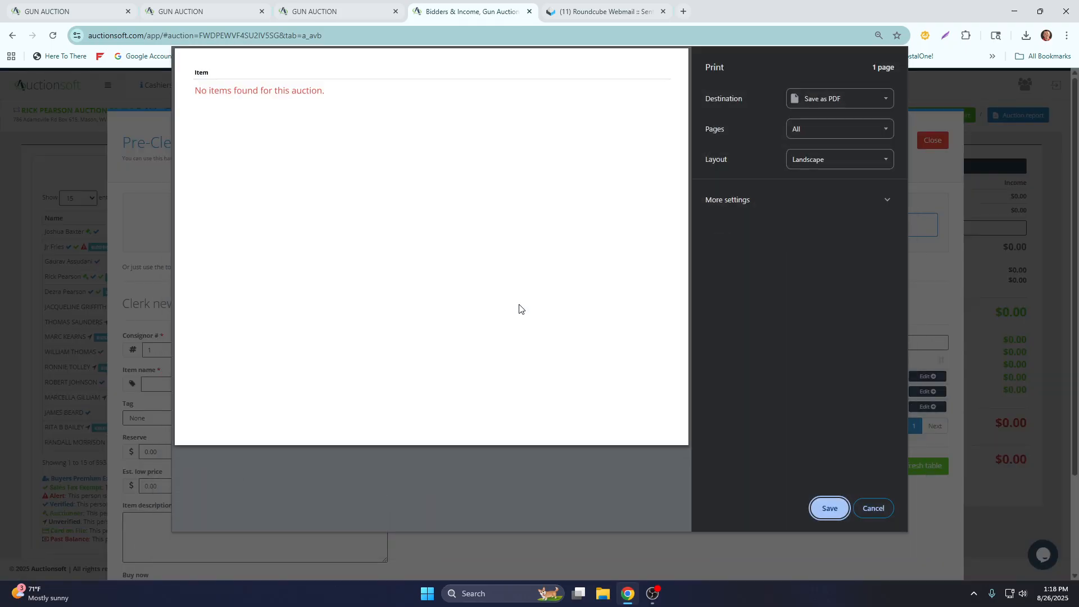
click(874, 507)
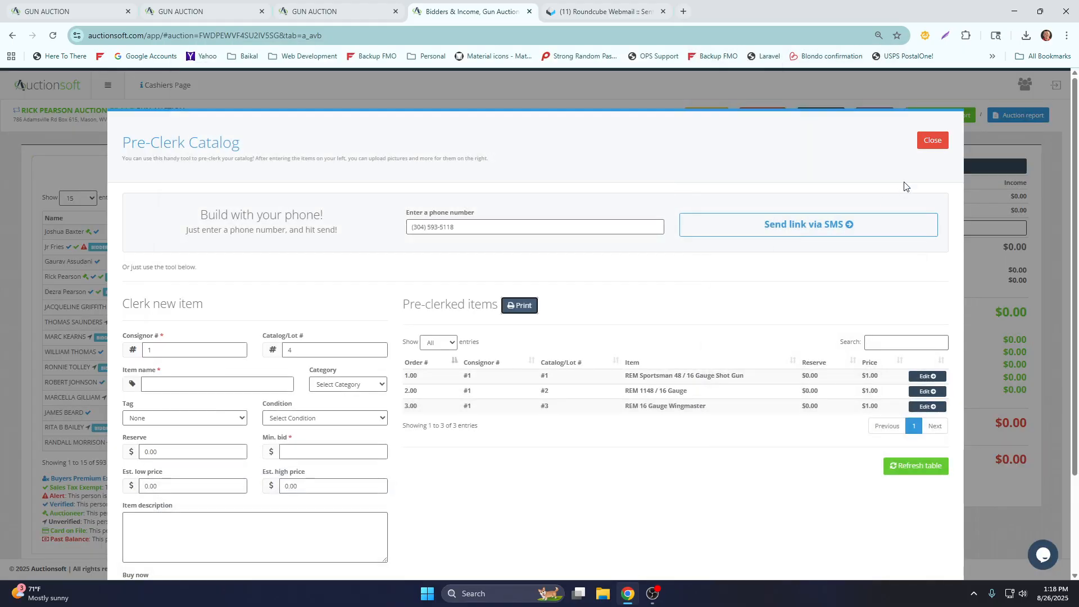
- Close the Pre-Clerk Catalog form, reload the auction page, and reopen the form
click(932, 141)
scroll(385, 131, down, 2)
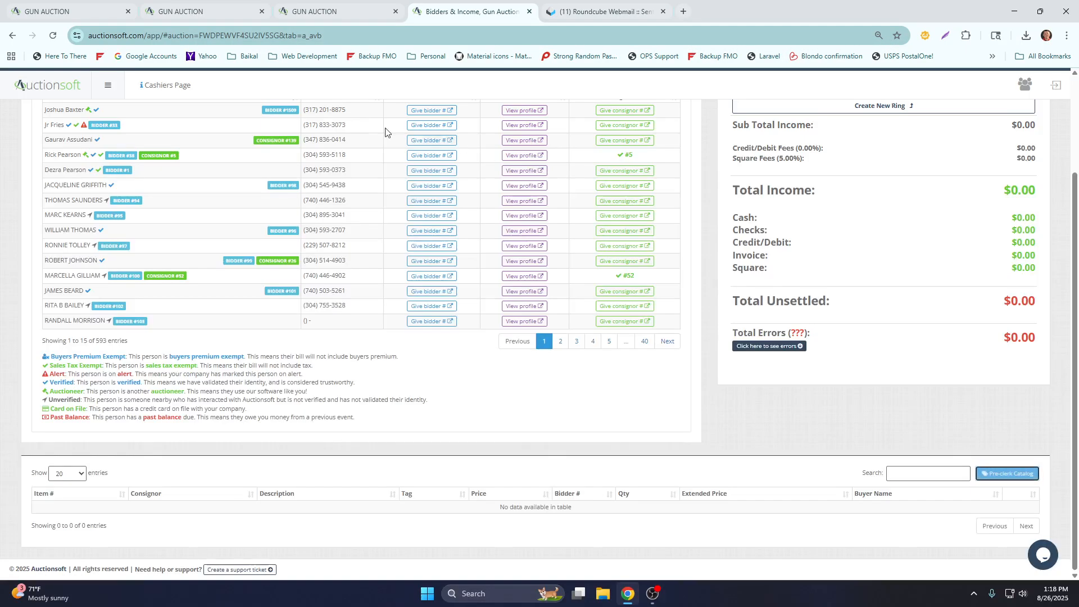
click(52, 35)
click(1002, 441)
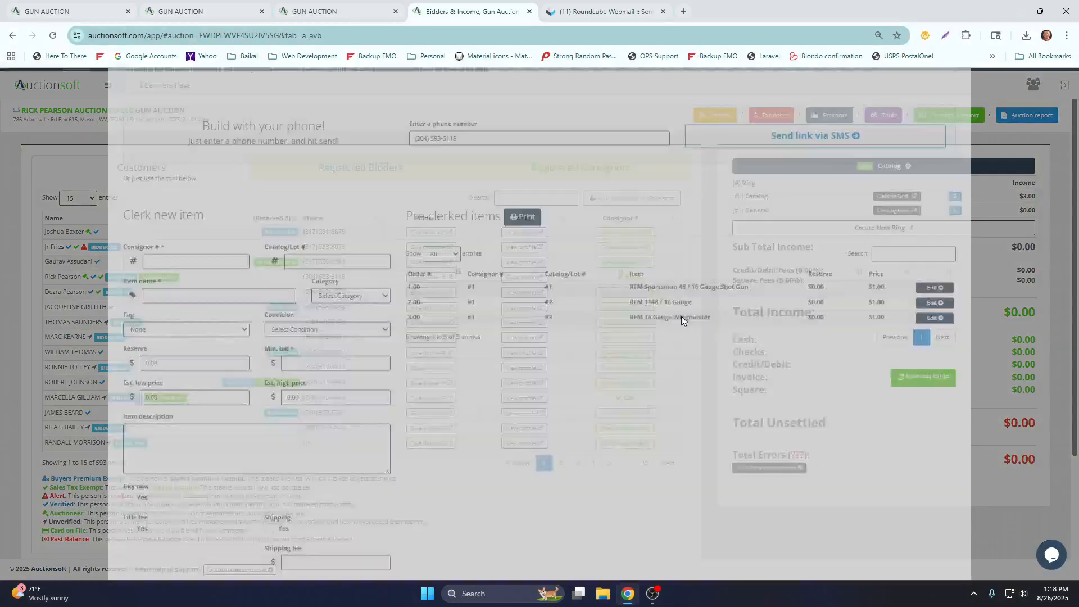
- Preview the printed list of pre-clerked items, cancel printing, and close the Pre-Clerk Catalog form
click(525, 308)
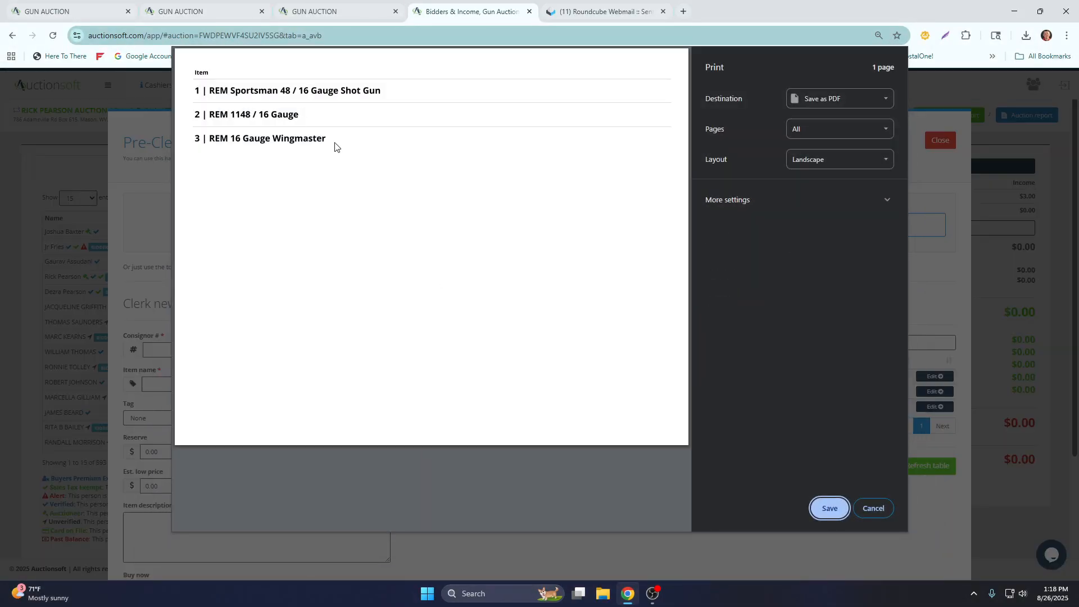
click(874, 511)
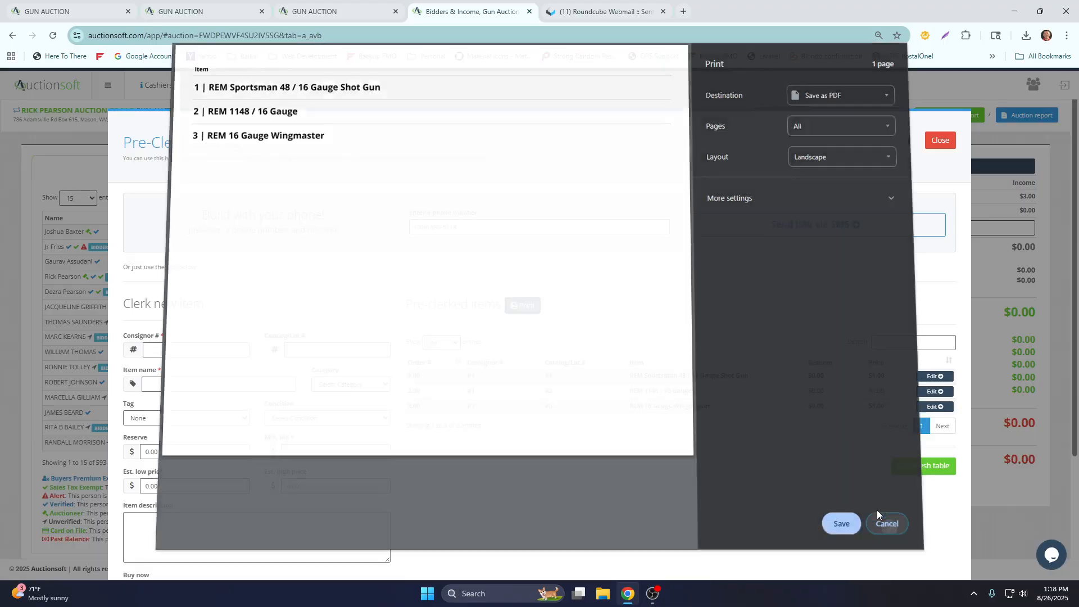
click(938, 141)
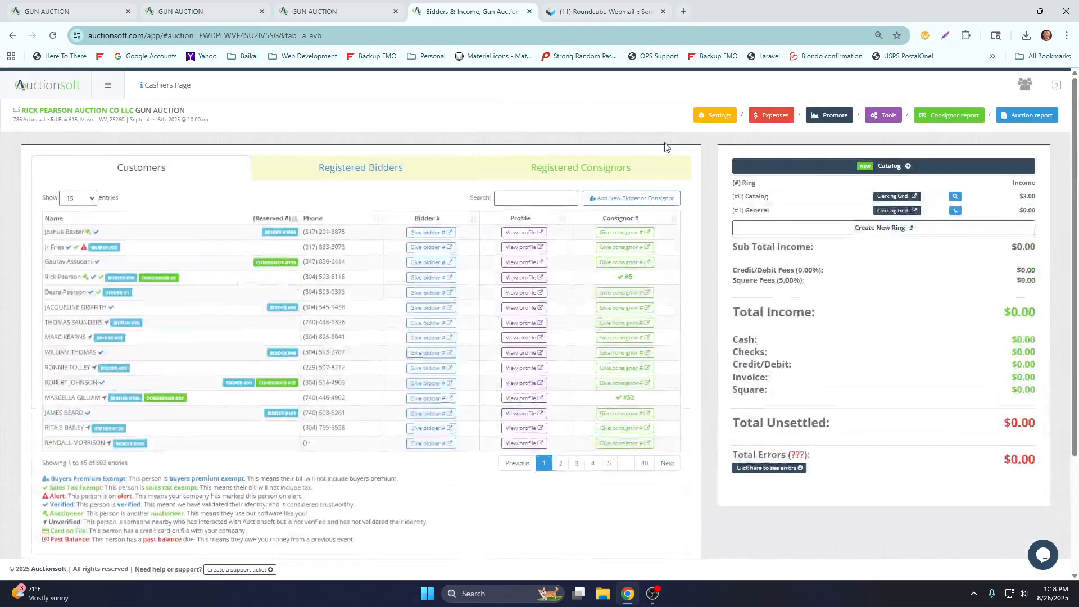
- Enable Catalog Public Print under Live Auction in the gun auction's settings, leaving Live Auction enabled
click(703, 115)
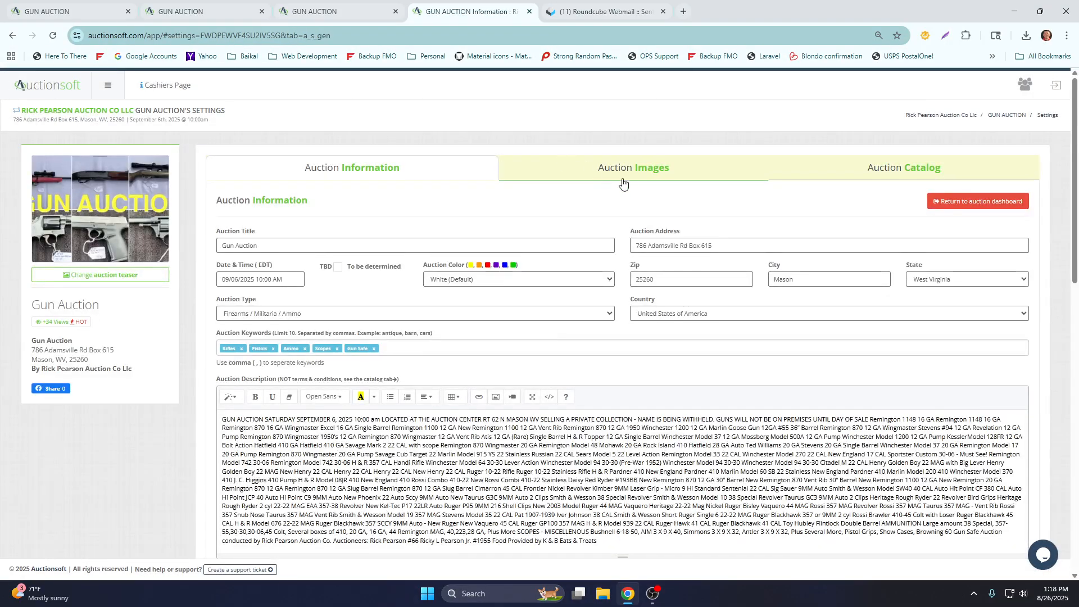
scroll(614, 196, down, 7)
scroll(614, 196, down, 3)
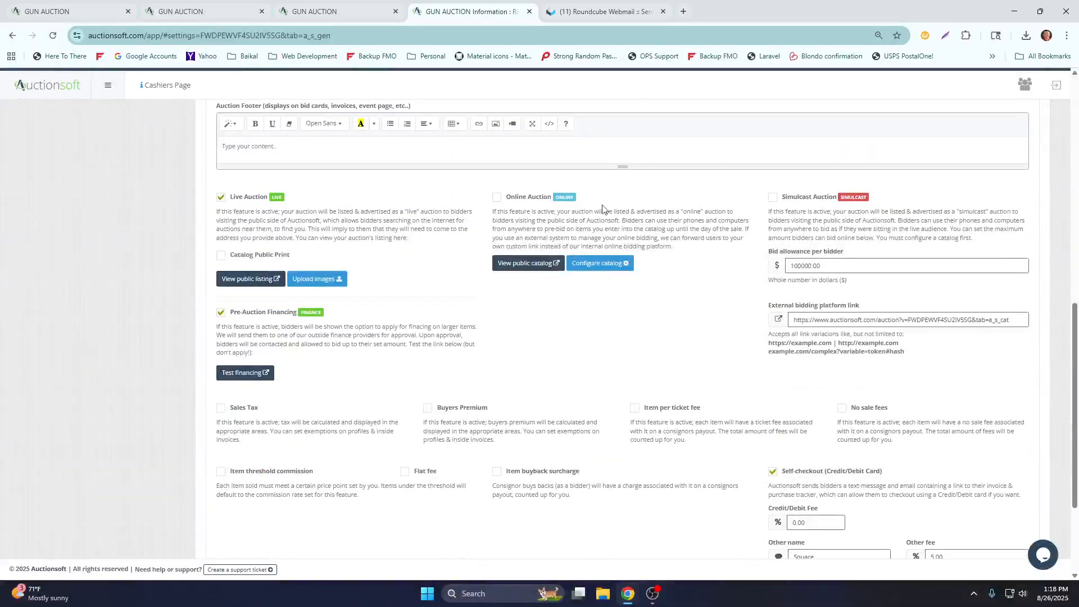
drag(232, 198, 267, 200)
triple_click(254, 258)
click(221, 257)
click(221, 198)
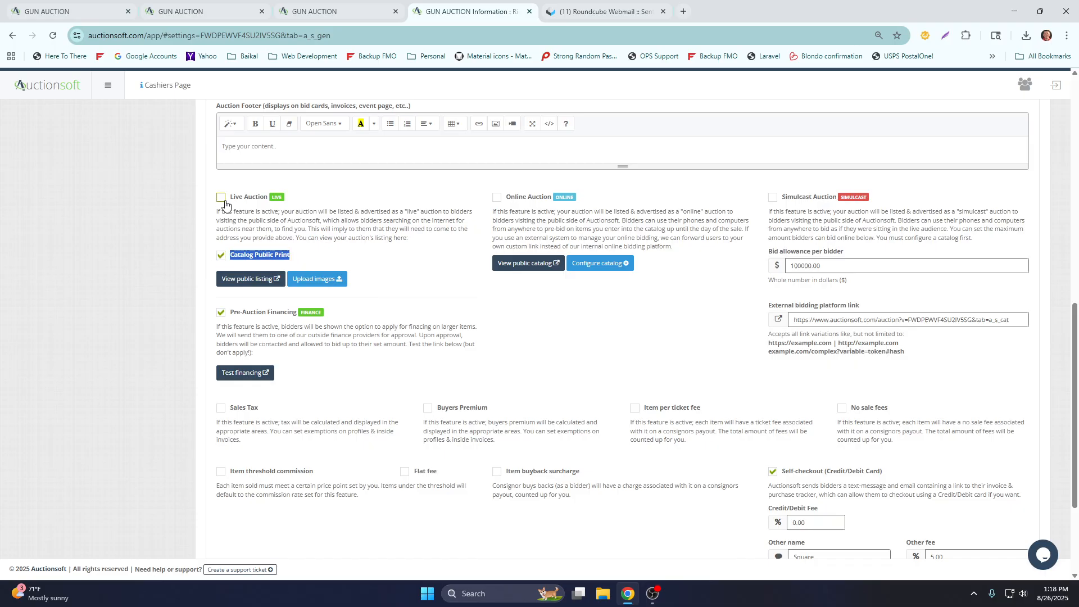
scroll(247, 224, up, 4)
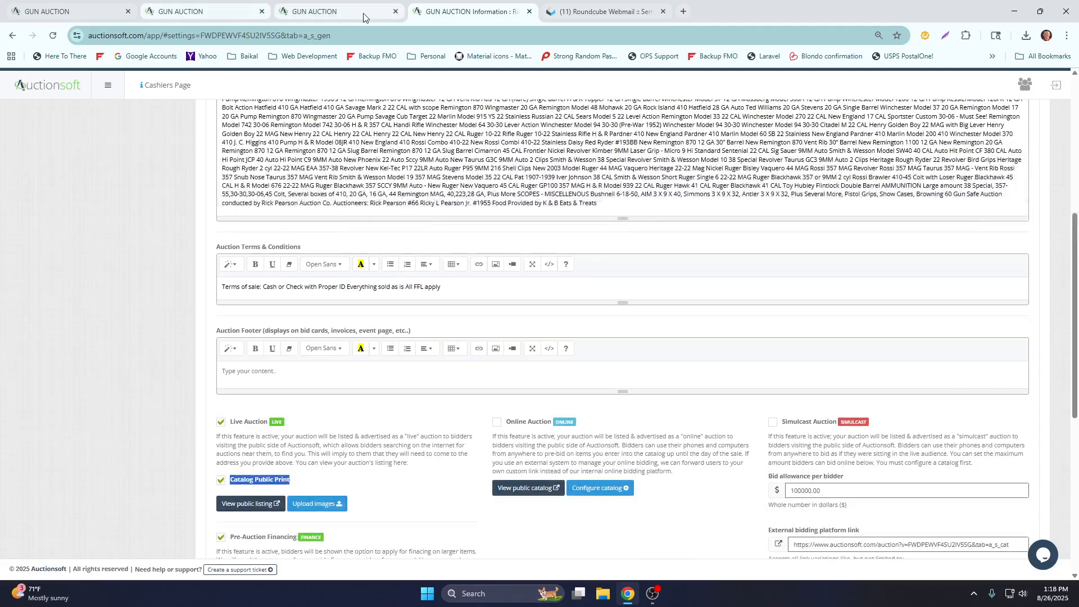
- Open the public Auctionsoft home page in a new browser tab and go to the GUN AUCTION listing
click(683, 12)
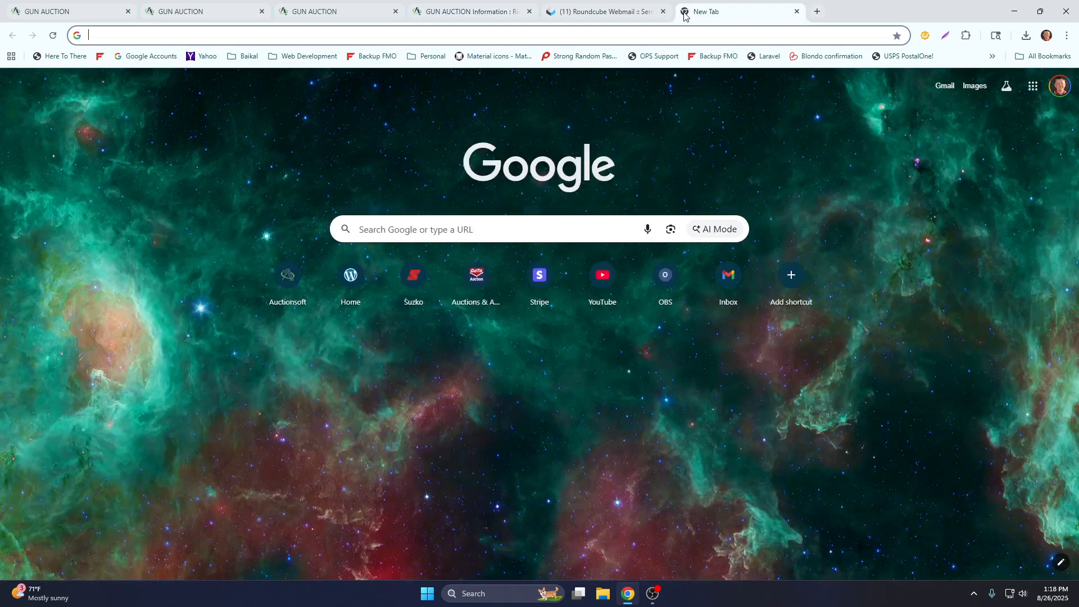
click(288, 276)
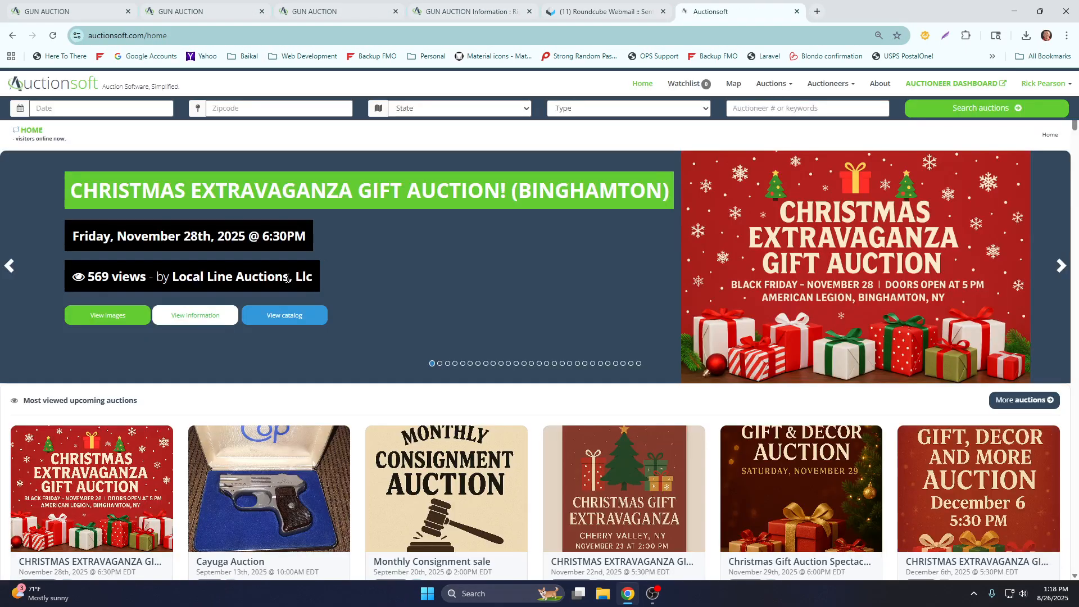
scroll(503, 281, down, 1)
scroll(503, 281, down, 20)
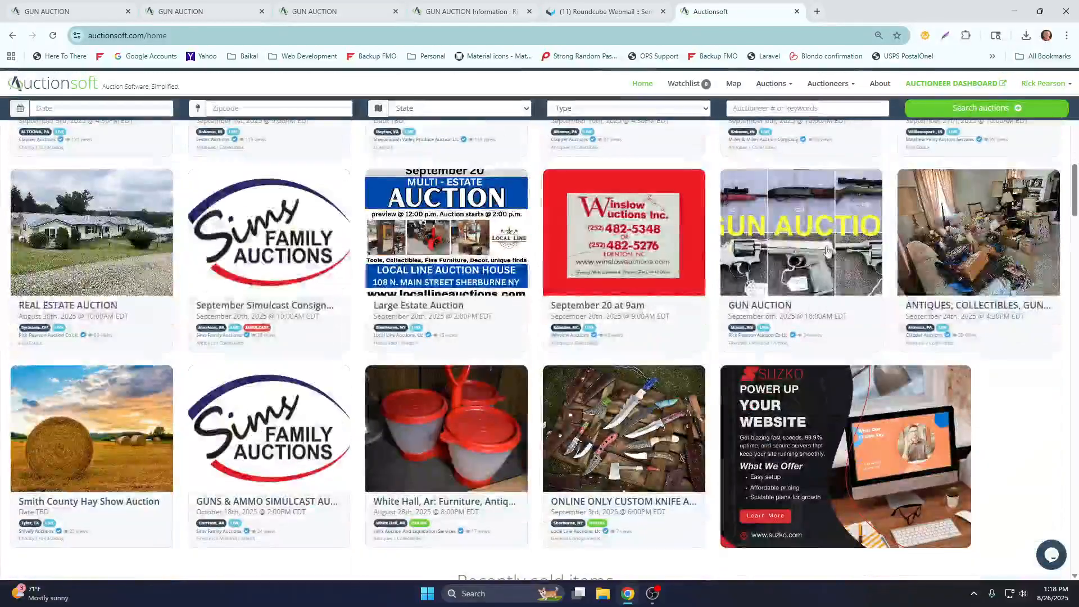
click(797, 231)
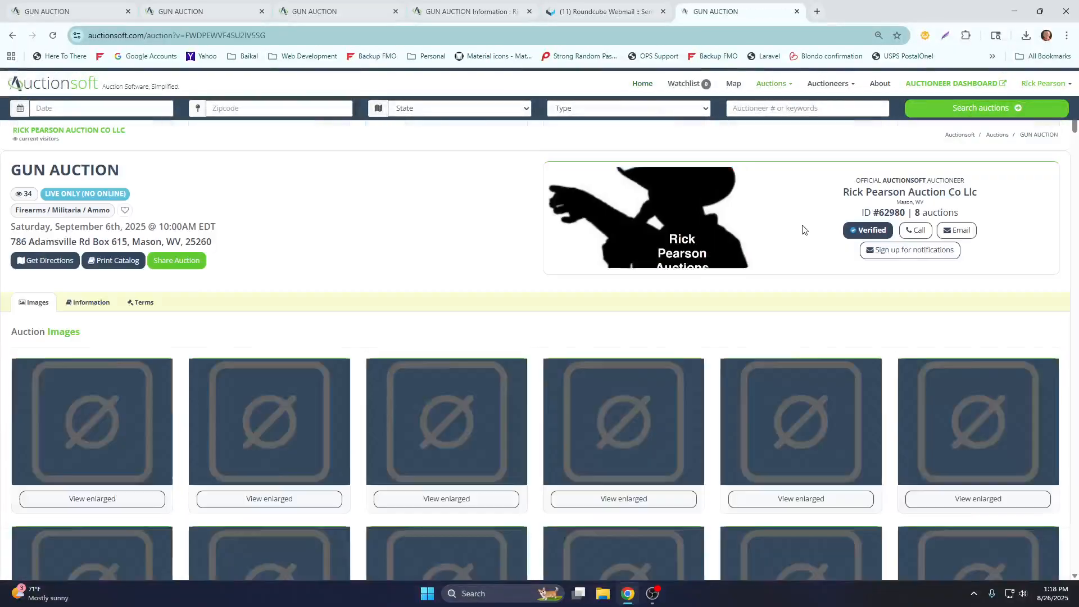
- Preview the public listing's printable catalog through to its items list, and cancel printing
scroll(511, 247, down, 2)
scroll(508, 247, up, 2)
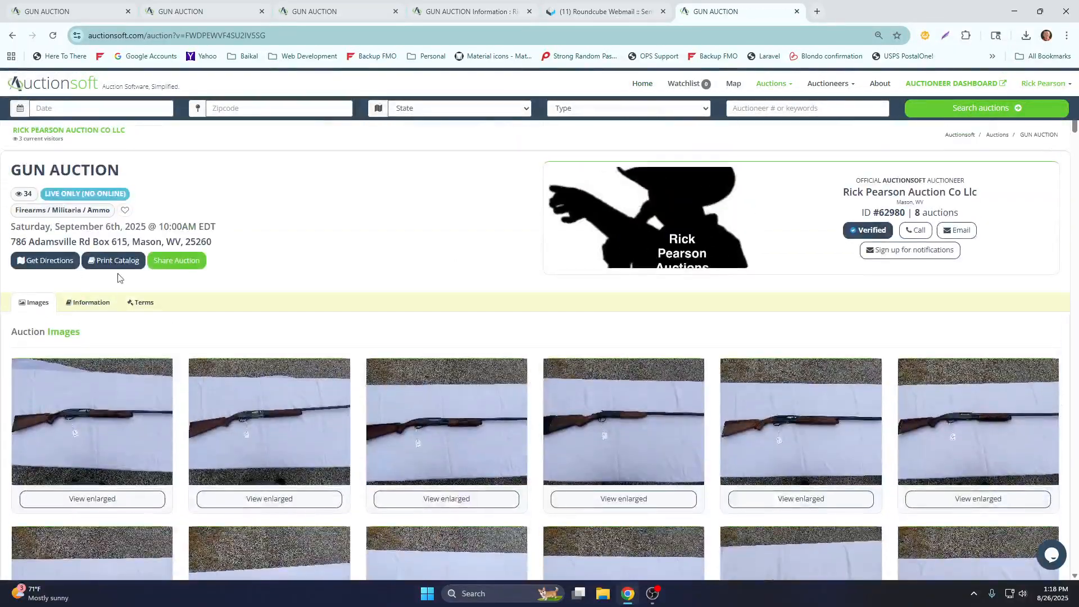
key(ctrl+p)
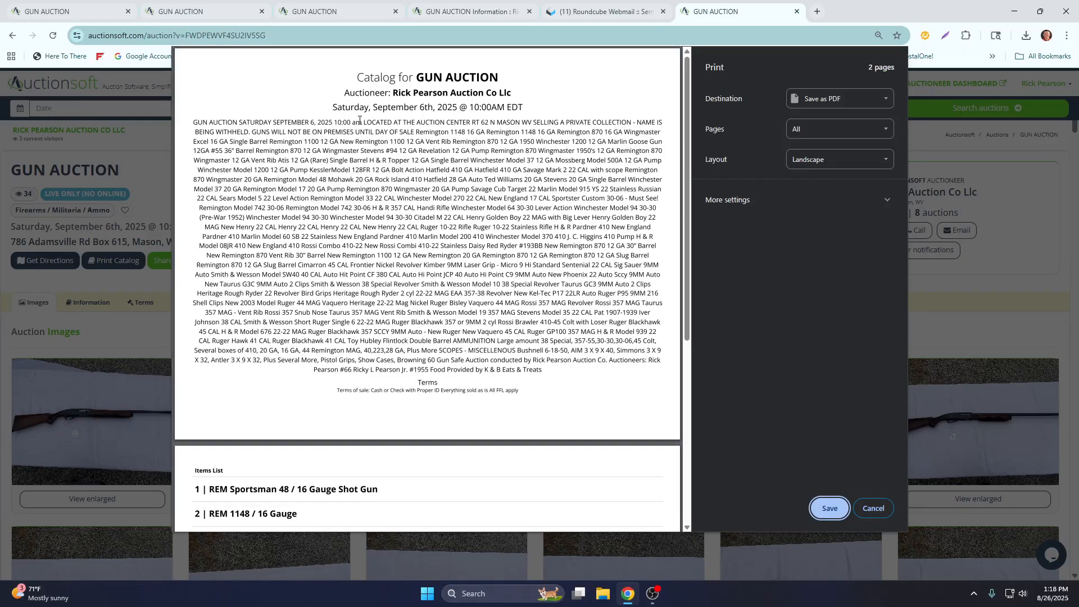
scroll(476, 234, down, 3)
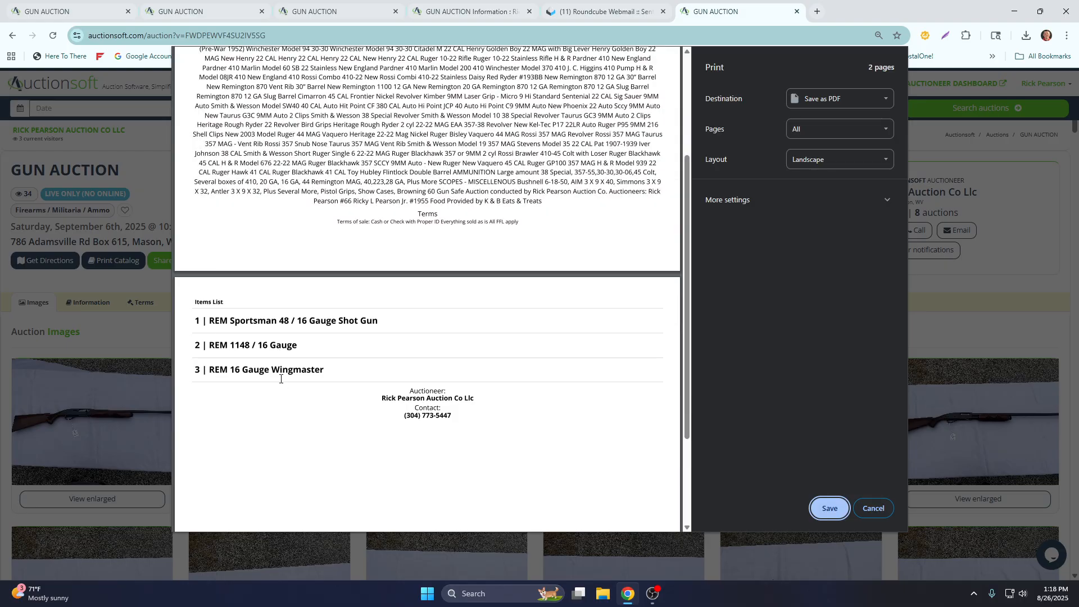
click(873, 509)
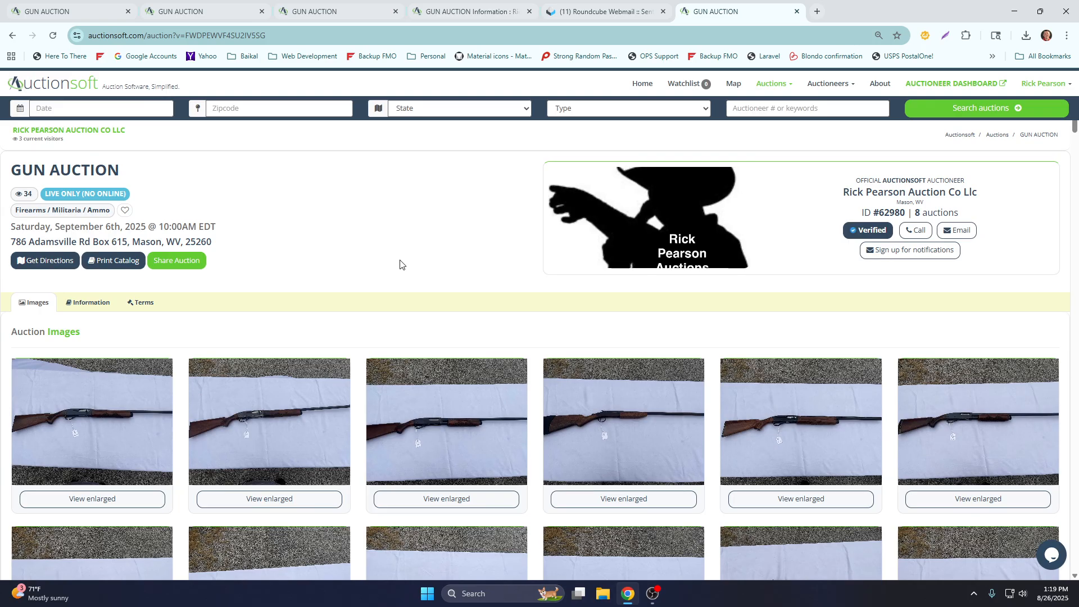
- Return from the auction's settings to its dashboard and review the Catalog ring and the clerked items table
click(458, 11)
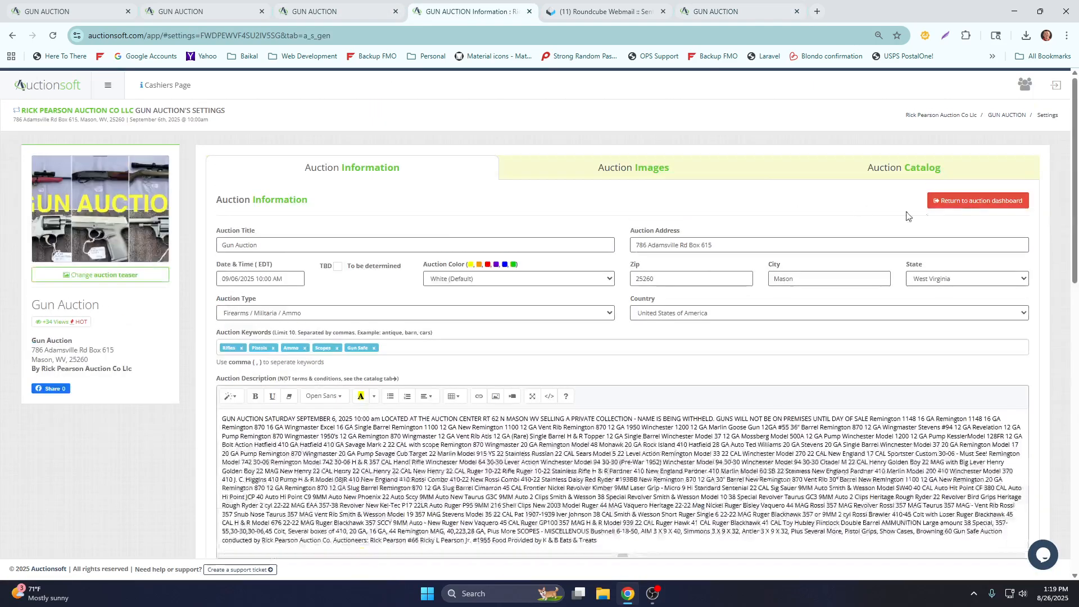
click(980, 201)
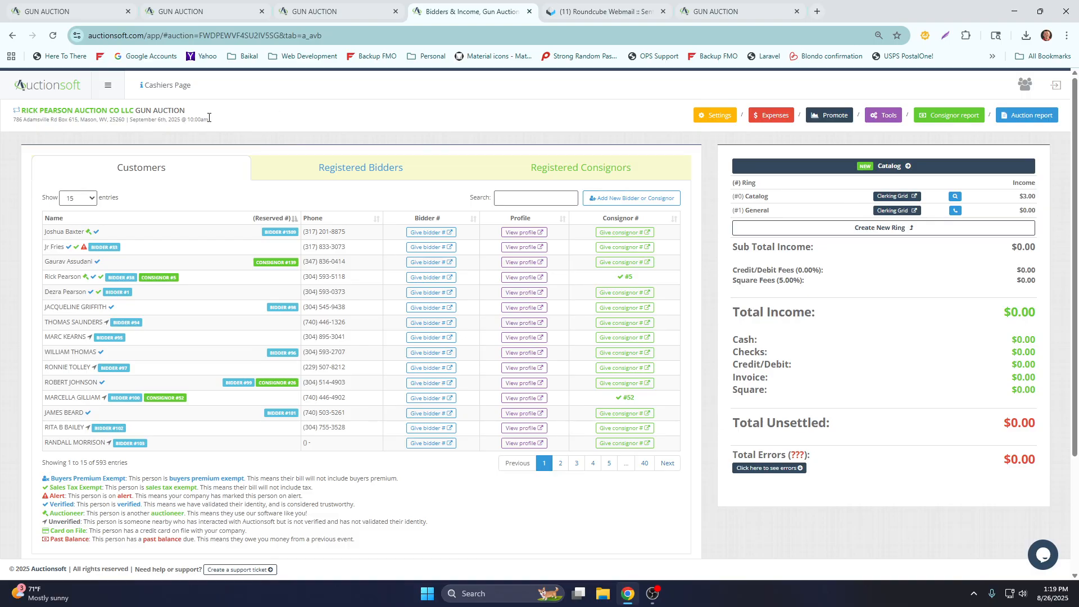
drag(193, 91, 135, 88)
drag(768, 196, 740, 198)
scroll(711, 209, down, 3)
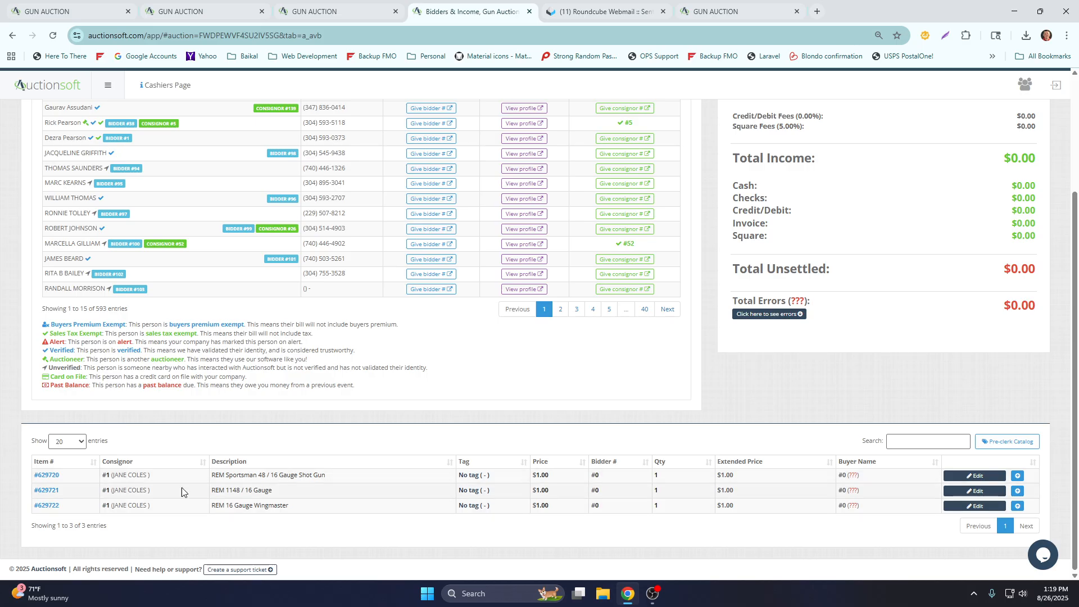
drag(150, 481, 106, 490)
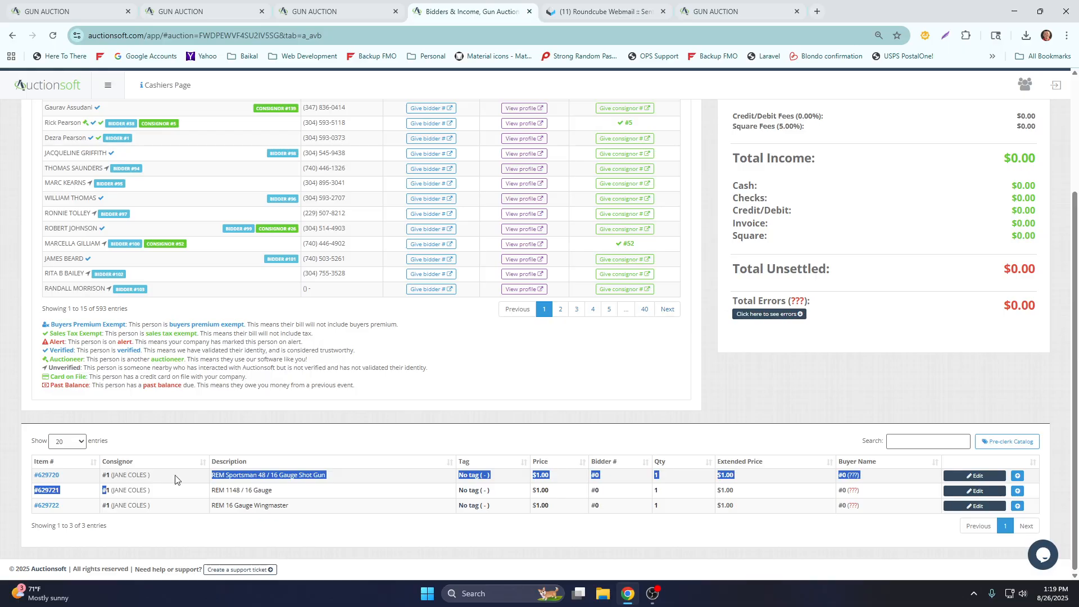
scroll(646, 403, up, 3)
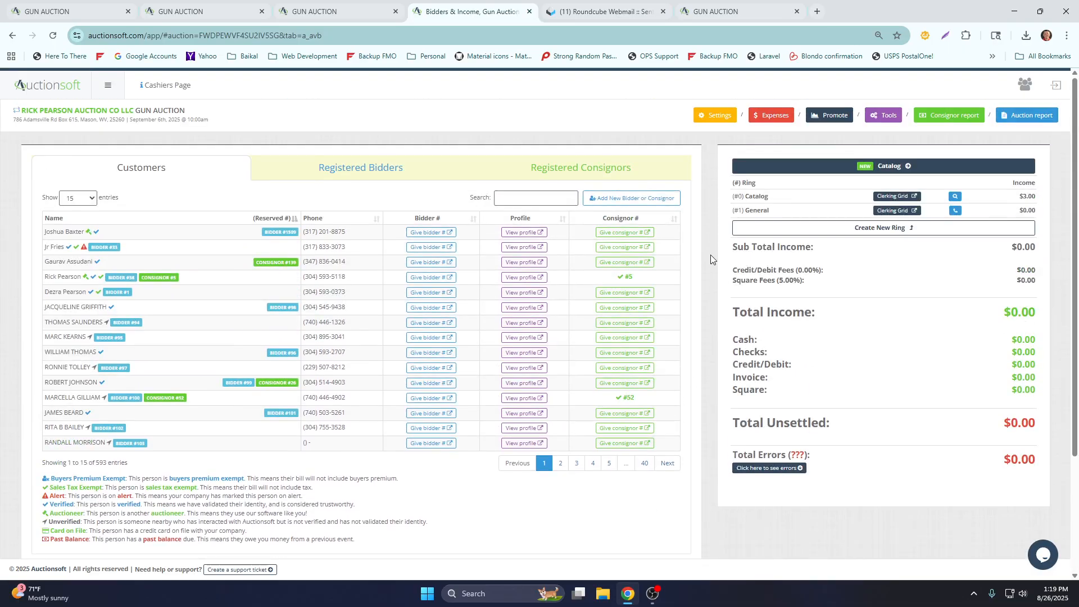
scroll(711, 255, down, 3)
scroll(711, 254, up, 3)
- View the Catalog ring's full catalog in its own tab with the navigation sidebar hidden
double_click(747, 200)
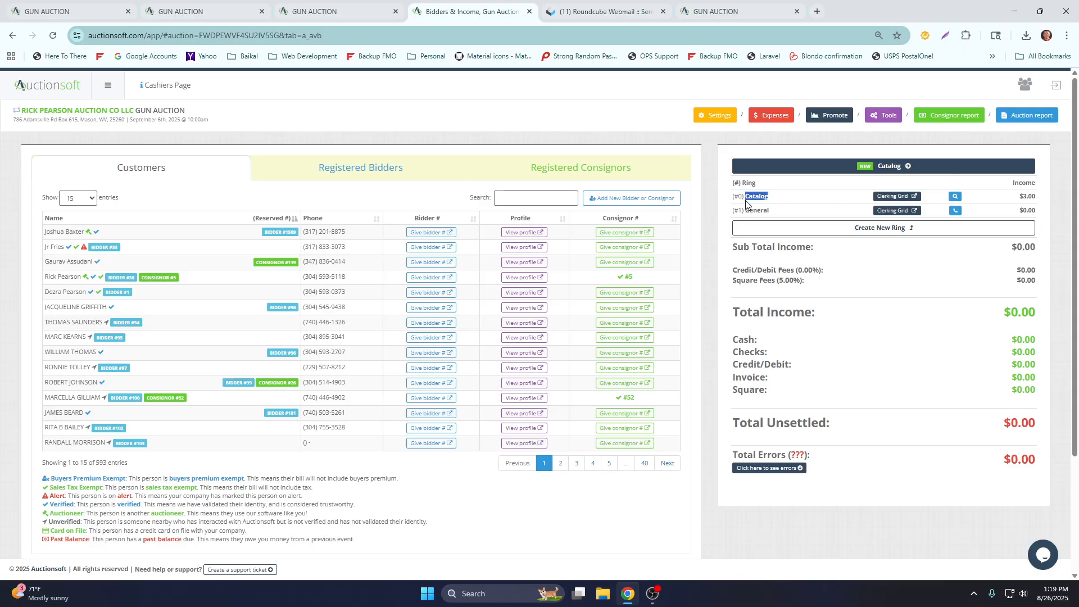
click(955, 196)
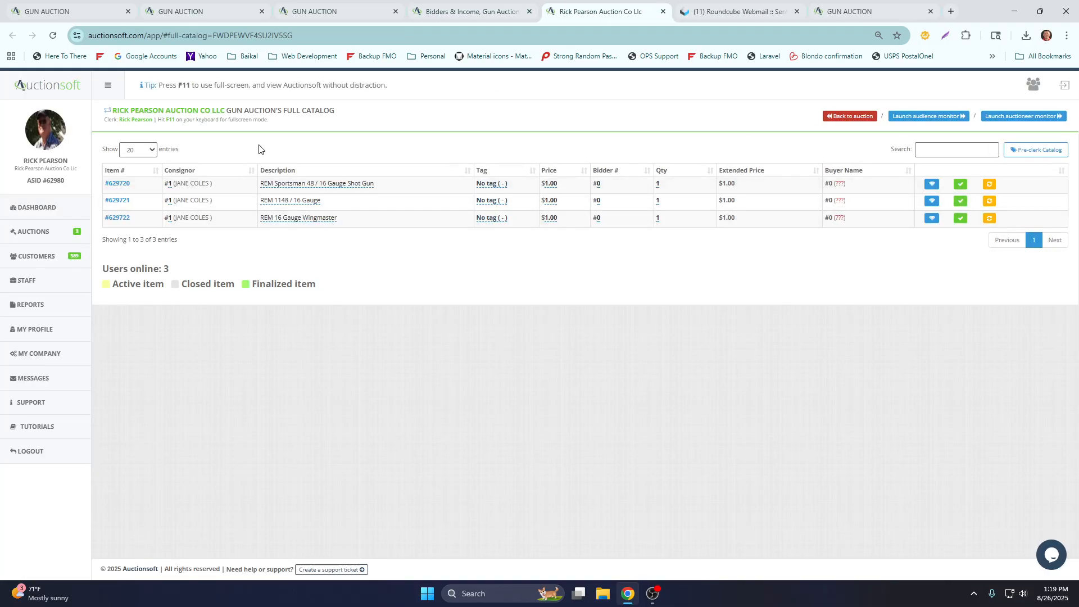
click(107, 85)
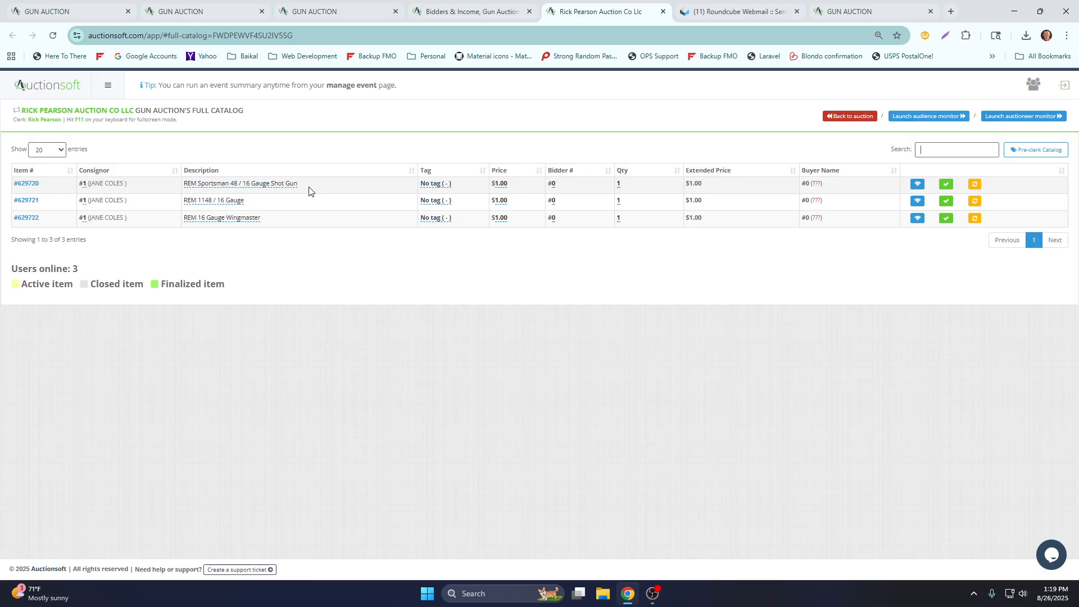
- Enable Clerking Catalog Input in the Other section of the company's rates and settings
click(108, 87)
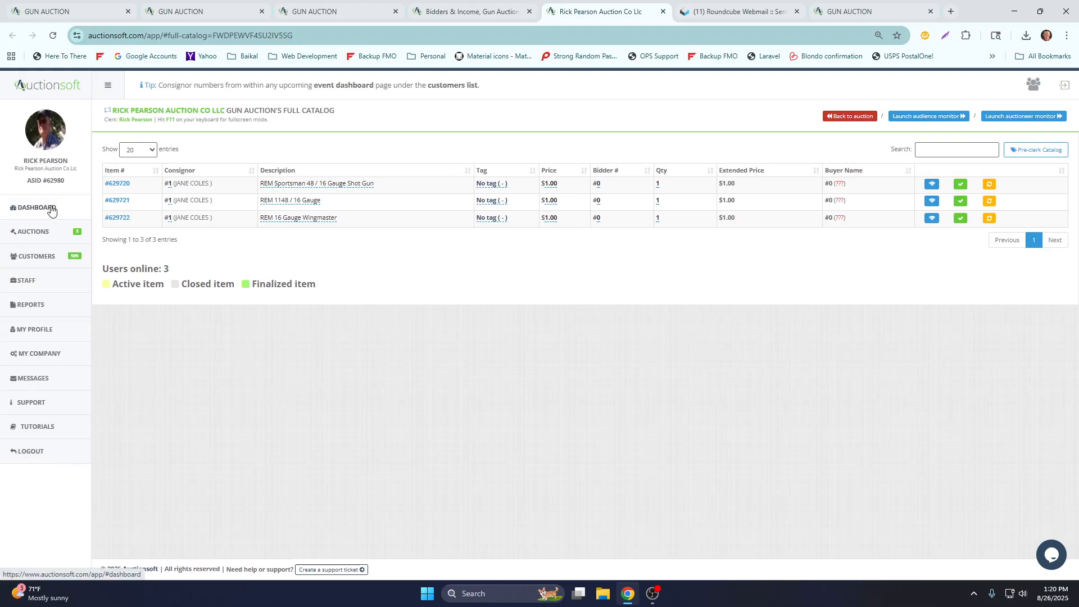
click(50, 354)
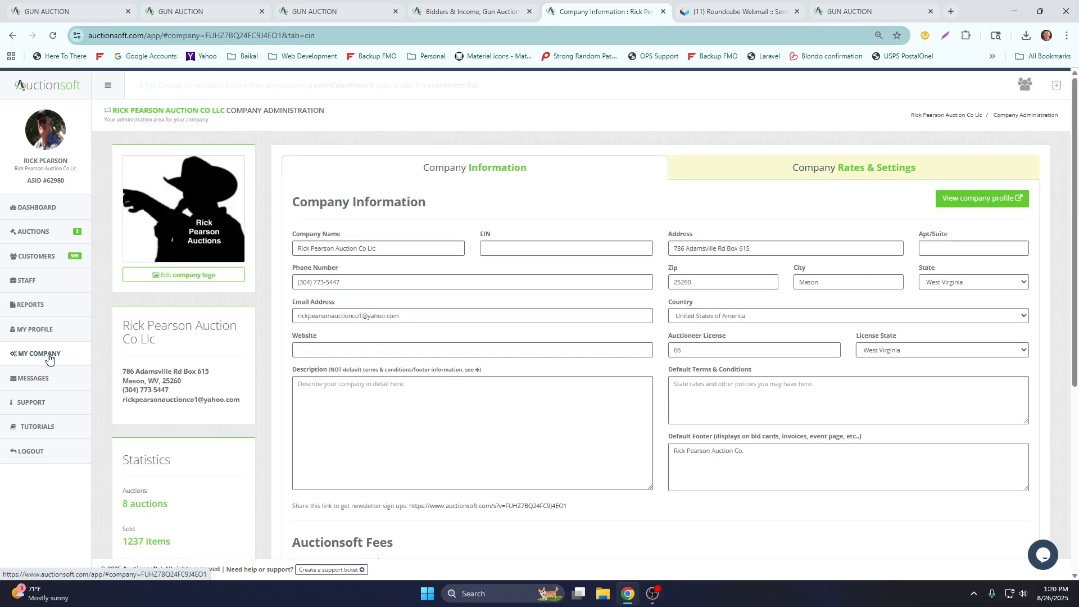
click(766, 171)
scroll(758, 196, down, 2)
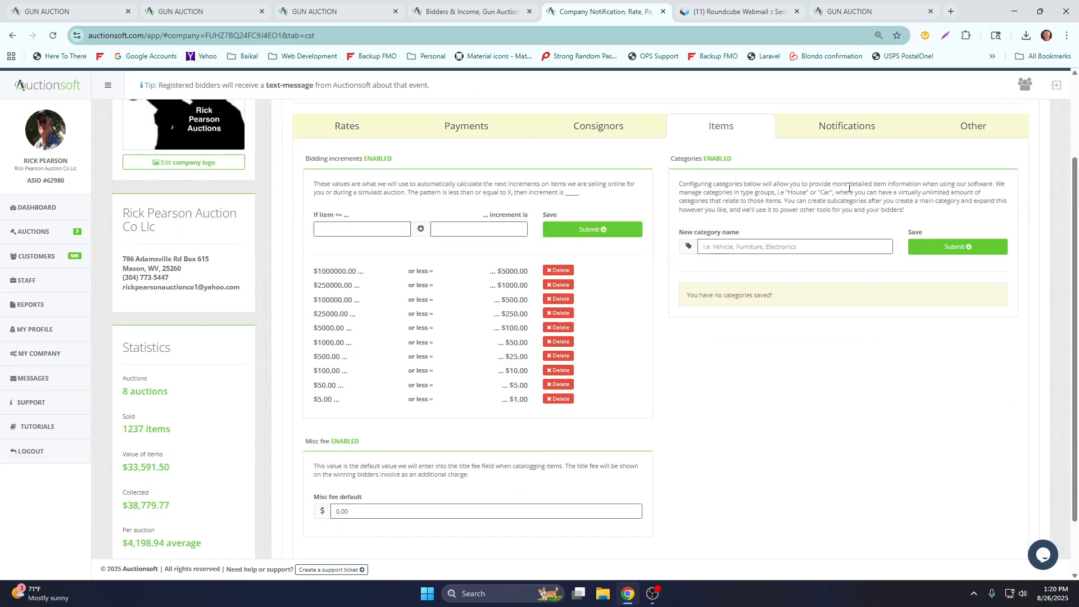
click(976, 139)
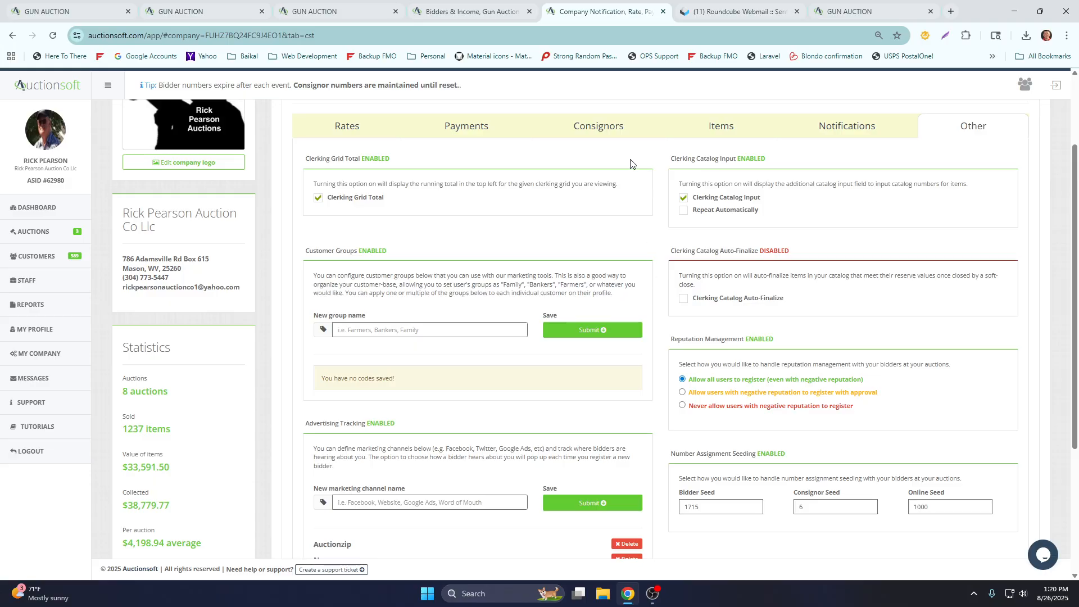
scroll(632, 164, up, 2)
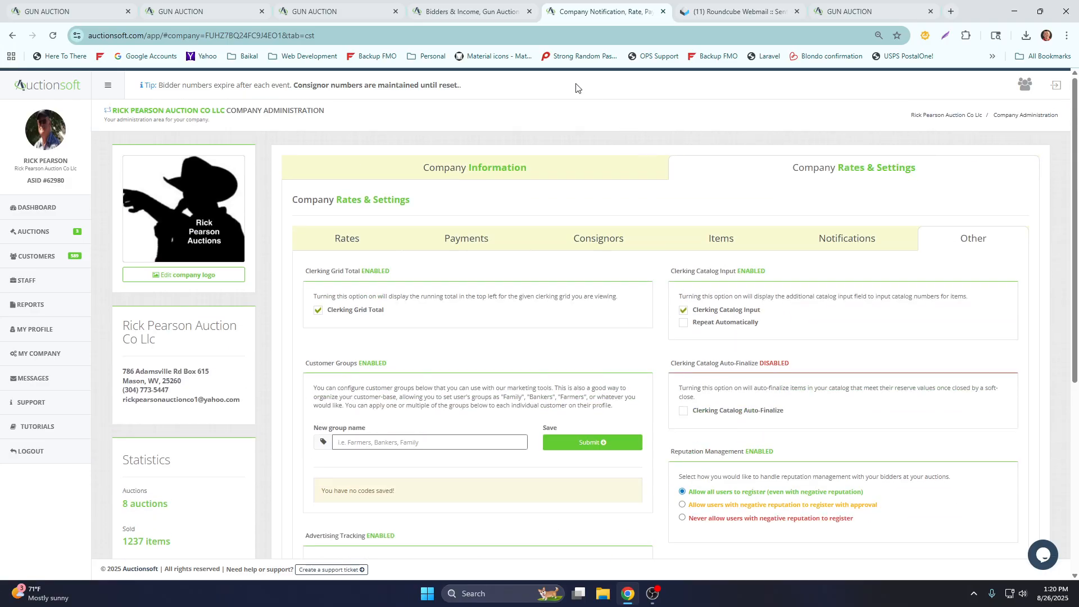
- Reopen the GUN AUCTION dashboard and open the Catalog ring's full catalog with the navigation sidebar hidden
click(33, 232)
click(978, 436)
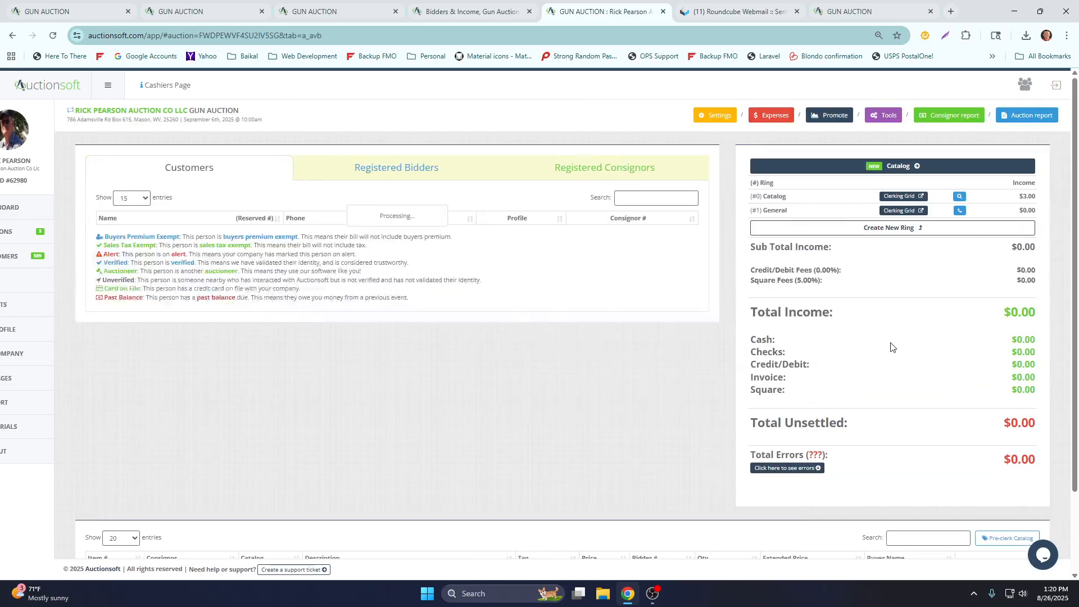
click(892, 203)
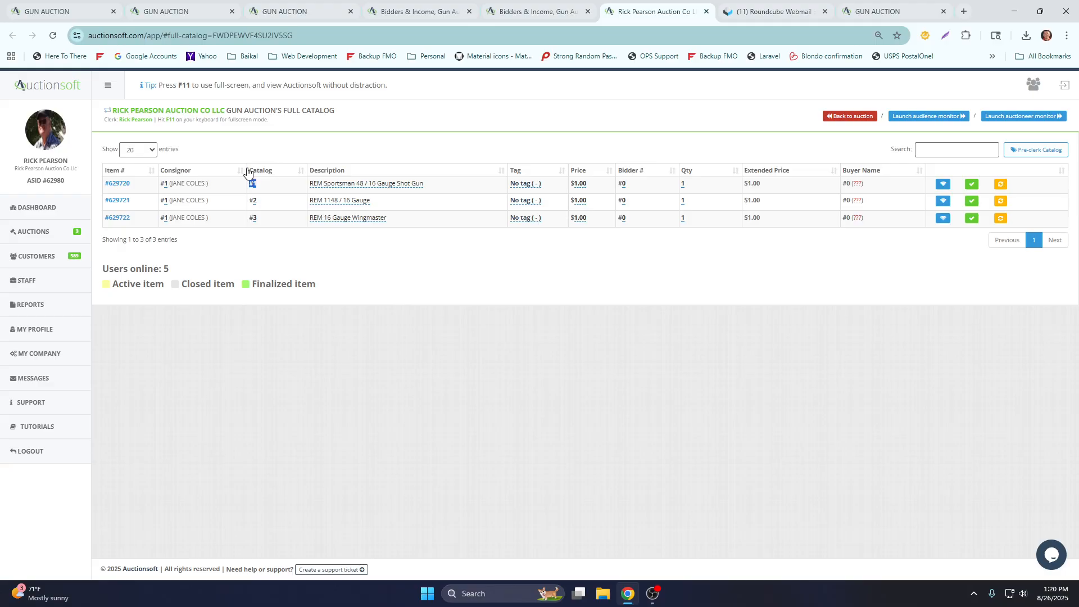
click(274, 150)
click(106, 86)
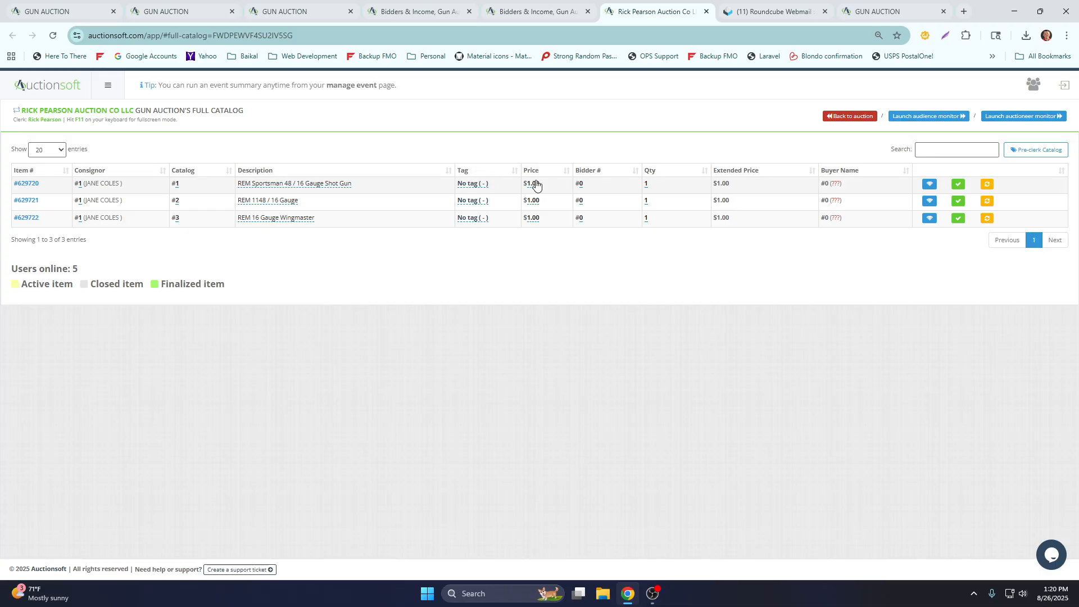
- Look at the first gun's description, open the price and bidder number editors in the item rows, and dismiss them
drag(354, 184, 237, 191)
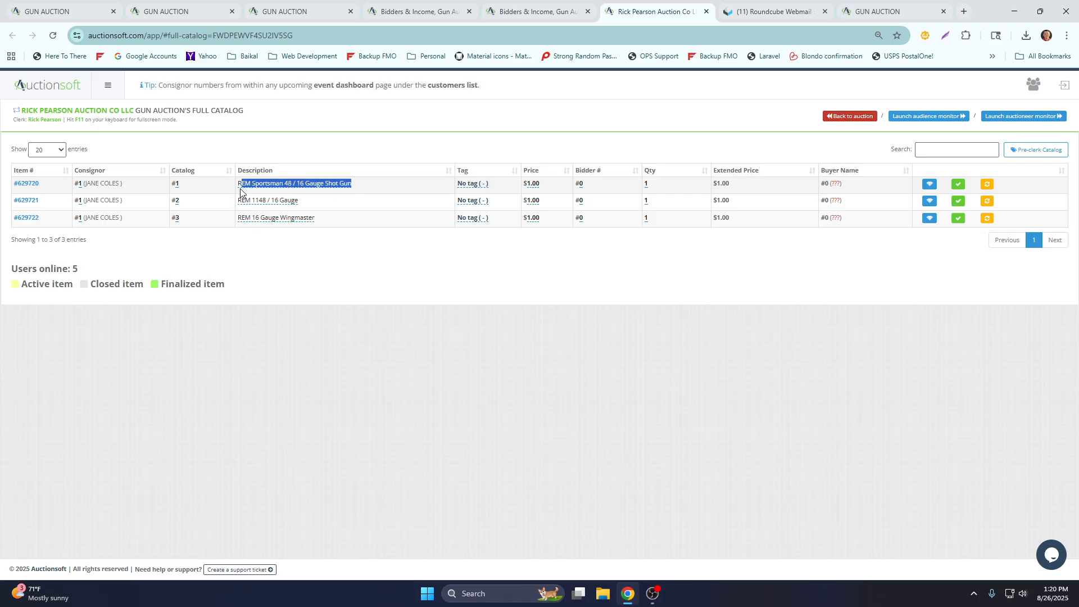
click(188, 189)
click(532, 184)
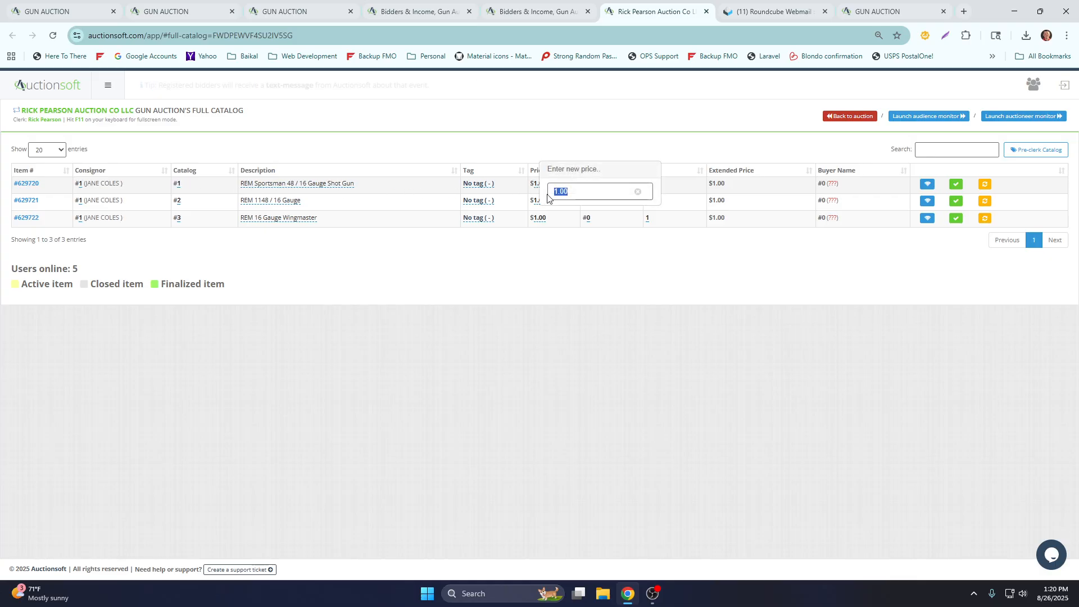
click(641, 143)
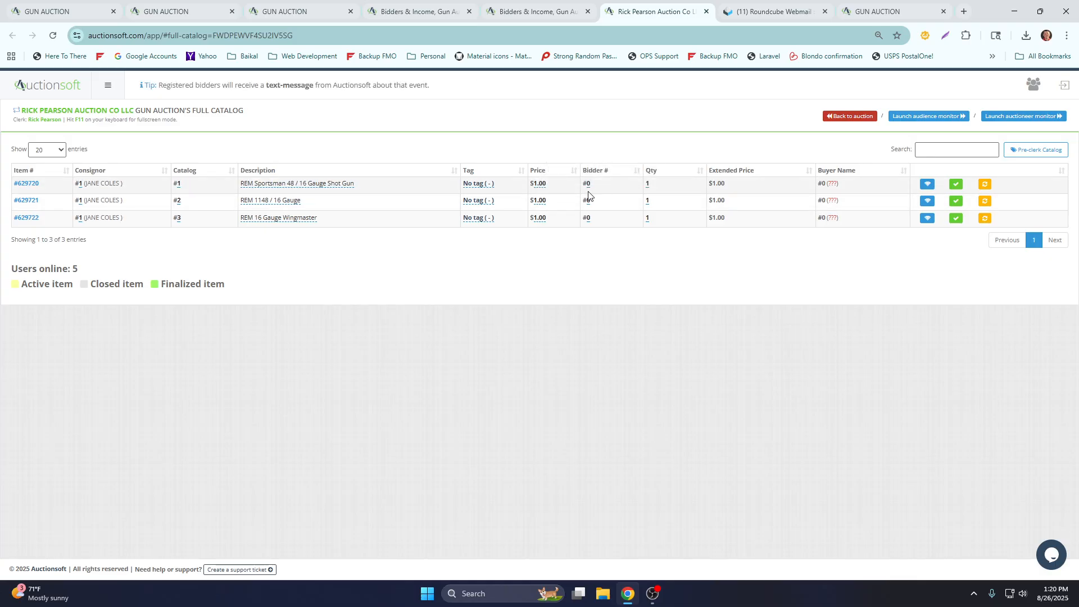
click(588, 199)
click(696, 144)
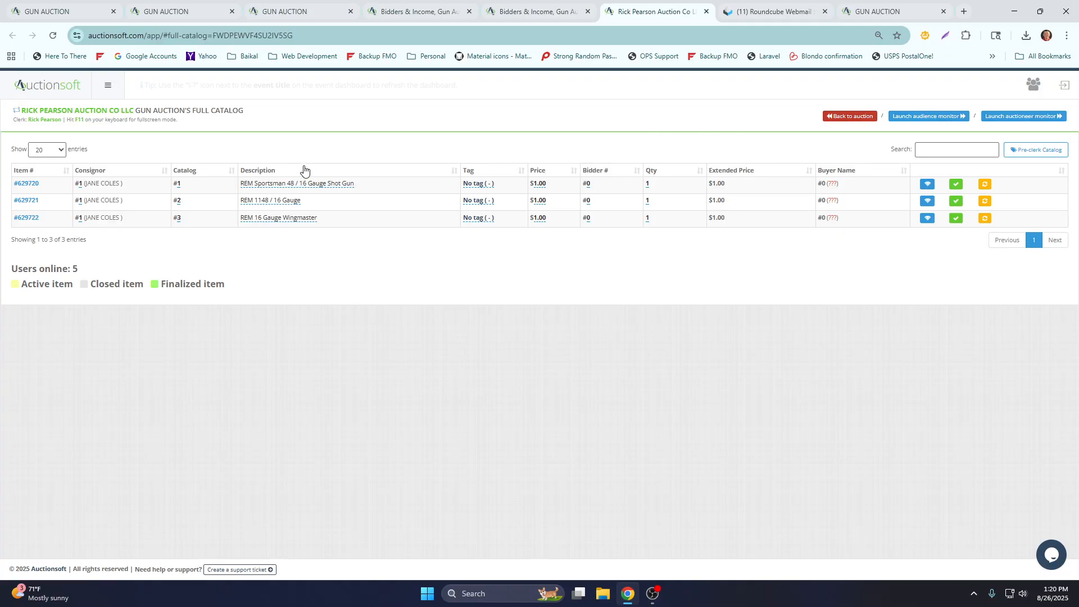
- Search the catalog for 1 and renumber the three guns' catalog numbers as 1001, 1002 and 1003
click(934, 148)
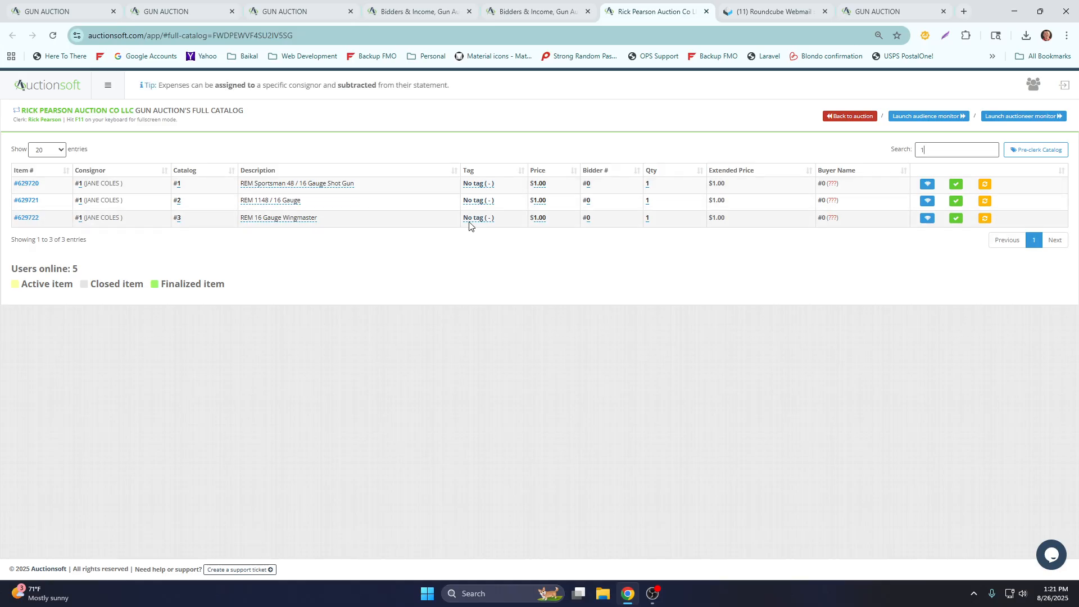
click(179, 184)
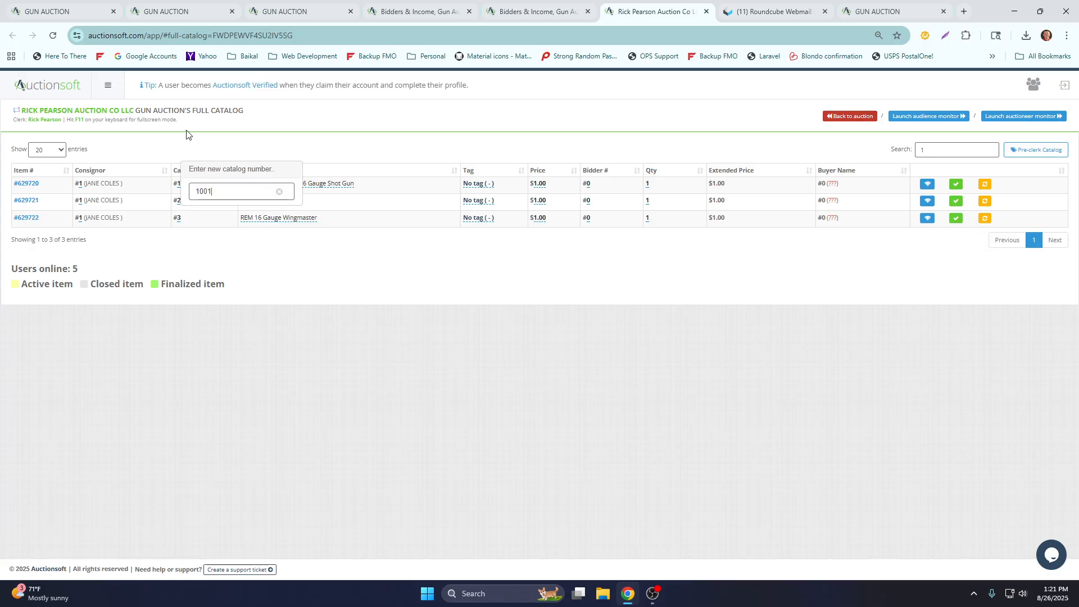
text(1001)
key(Return)
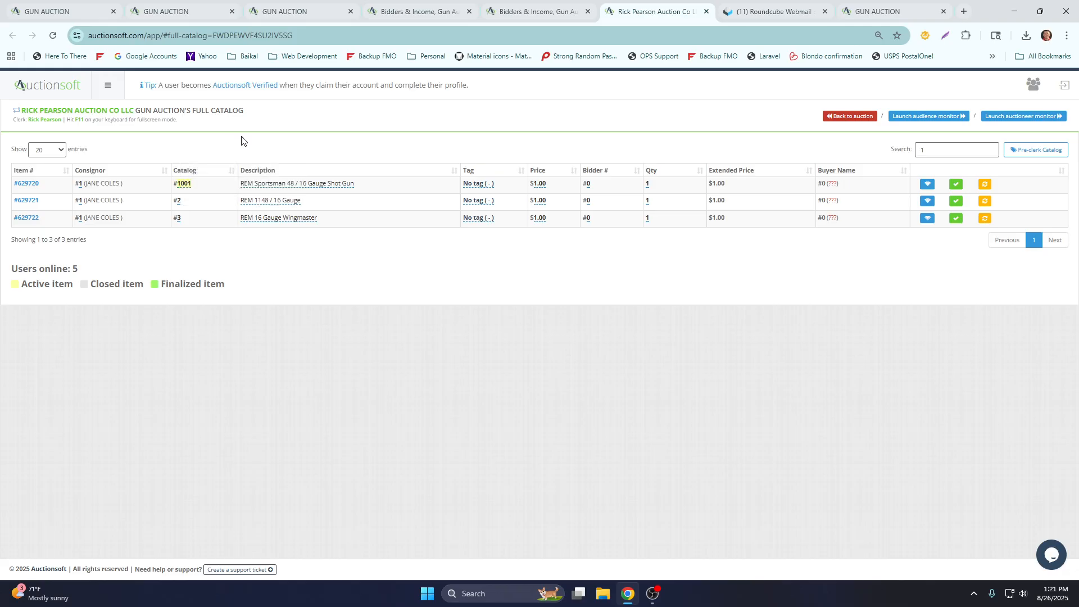
click(177, 201)
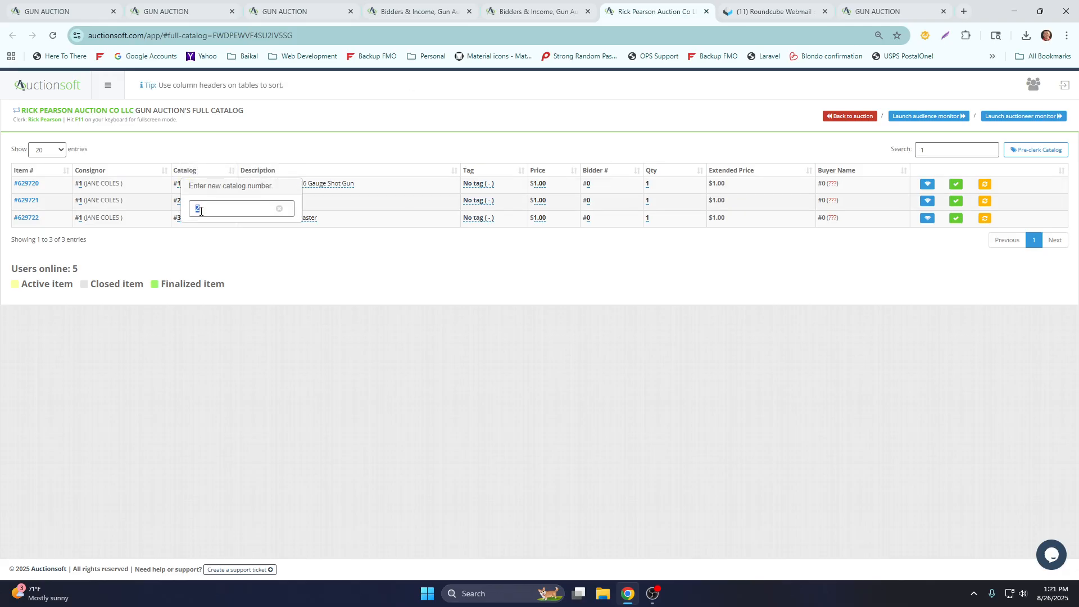
text(100)
key(Return)
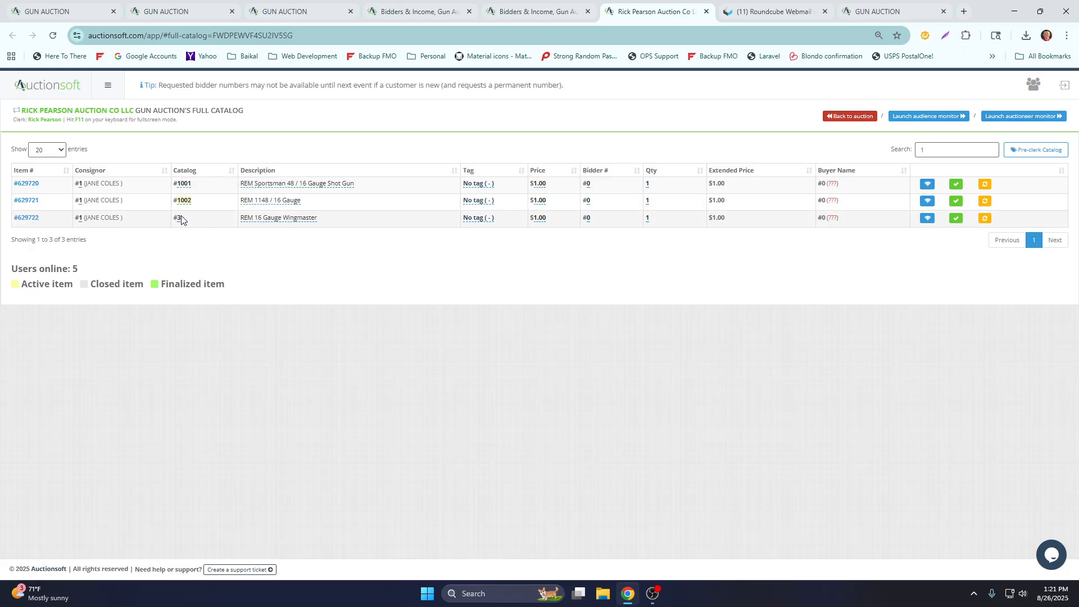
click(178, 219)
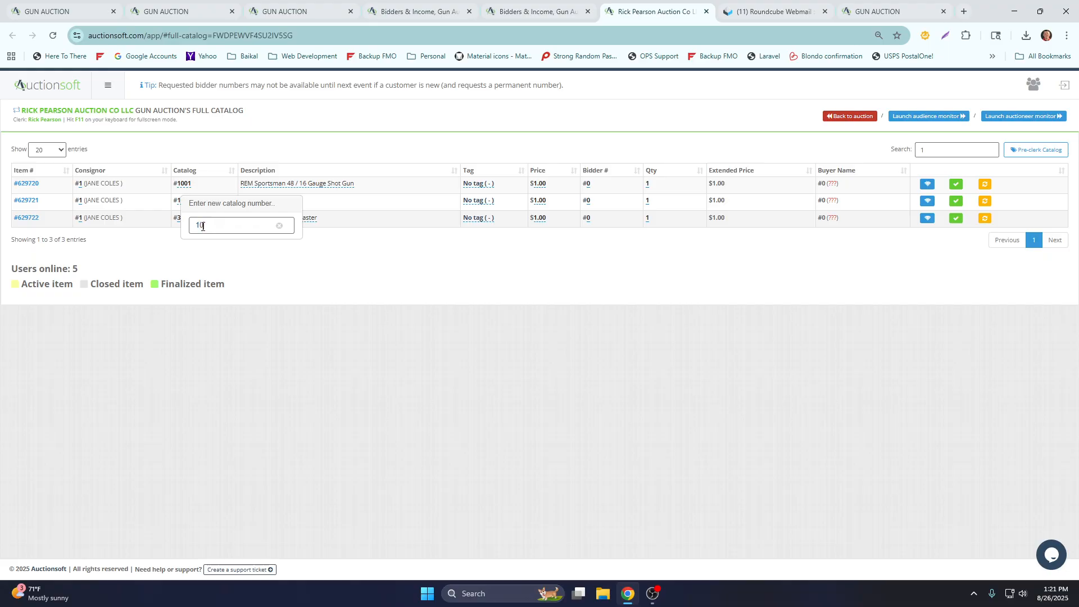
key(Return)
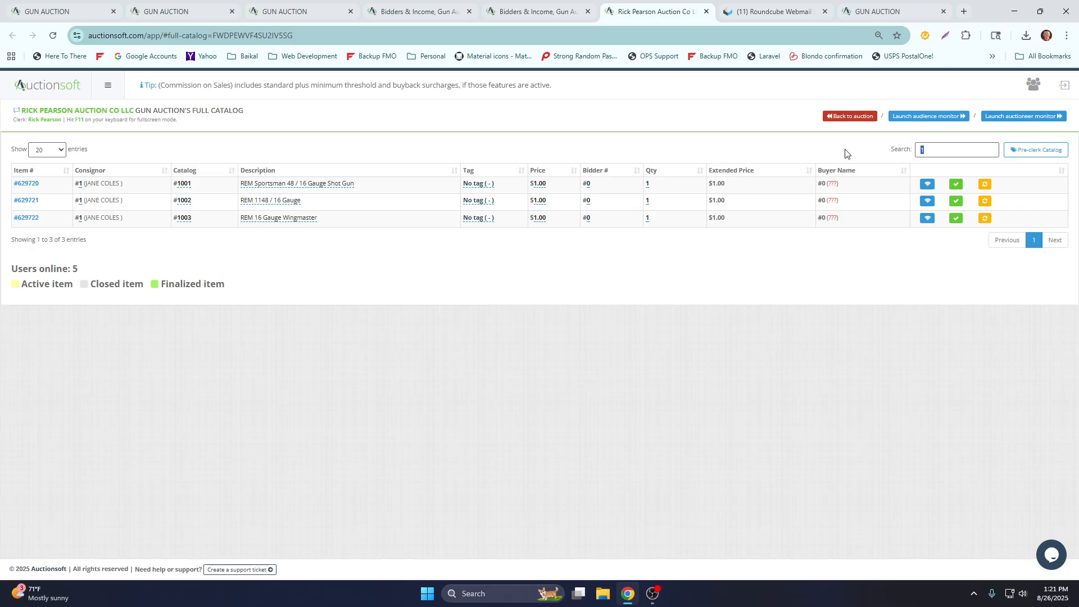
- Search the reloaded catalog for gun 1003, and open and dismiss its price and bidder number editors
text(1003)
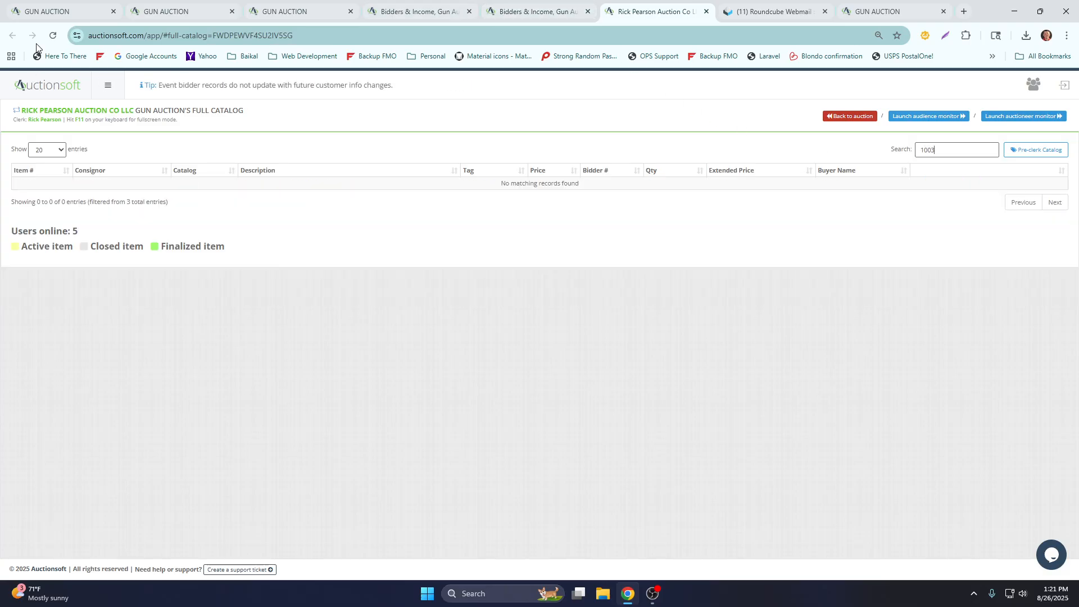
click(52, 35)
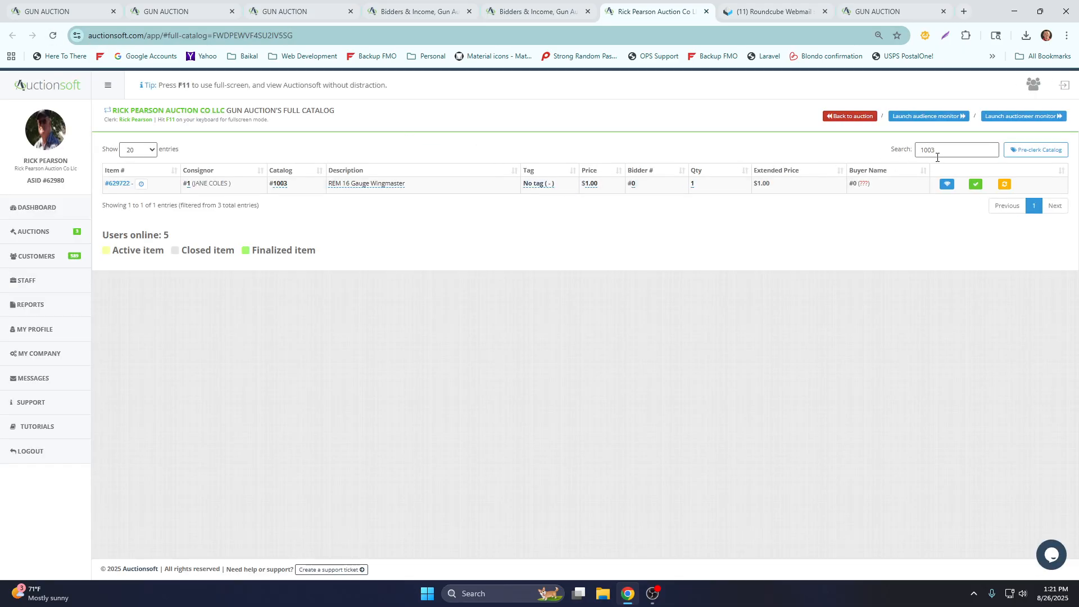
drag(936, 157, 882, 161)
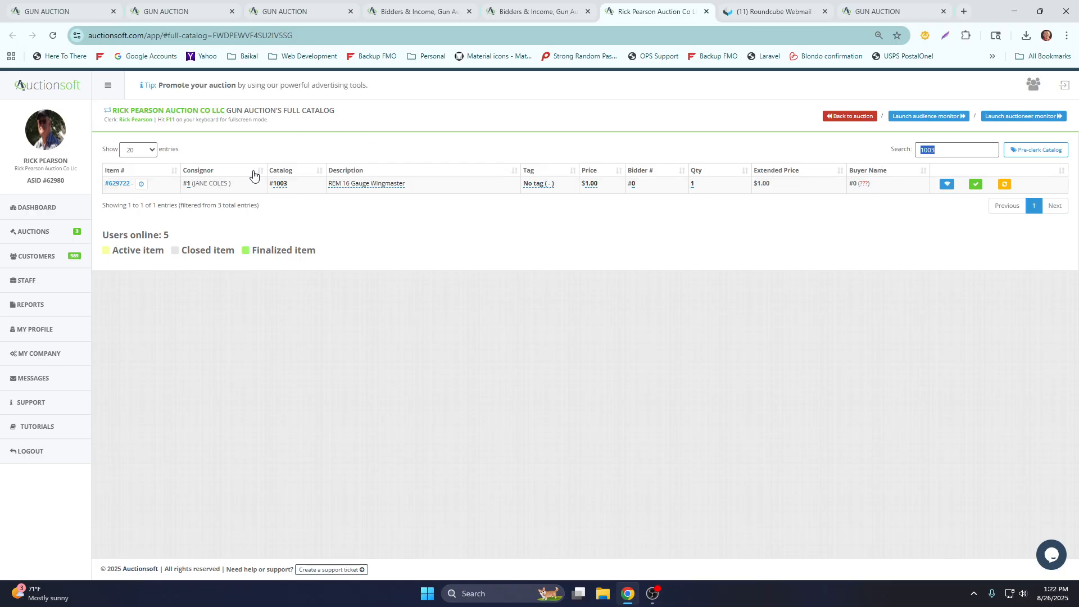
click(588, 188)
click(592, 150)
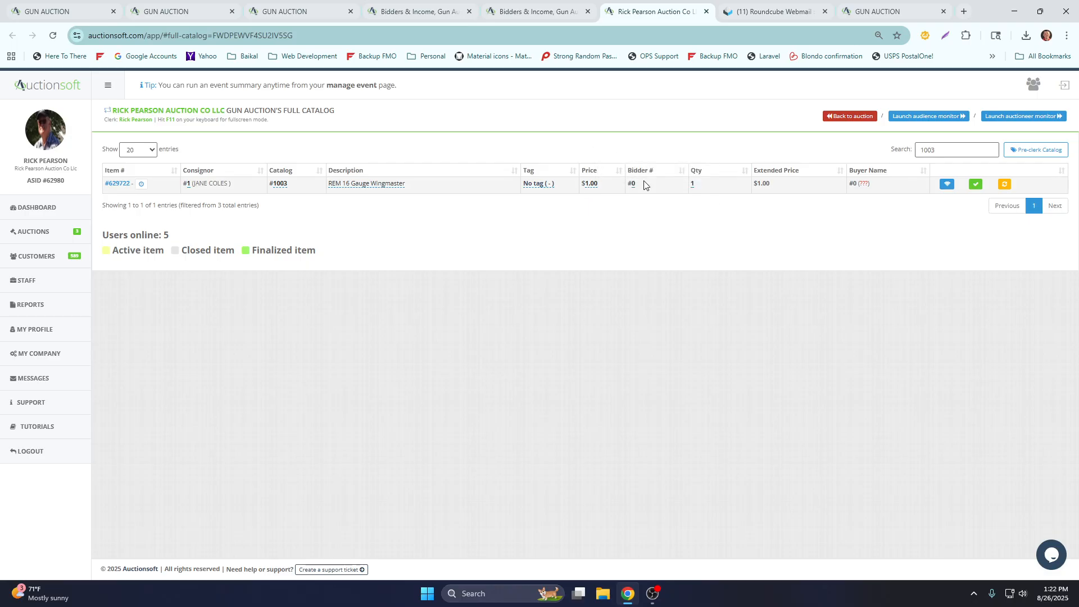
click(634, 188)
click(705, 145)
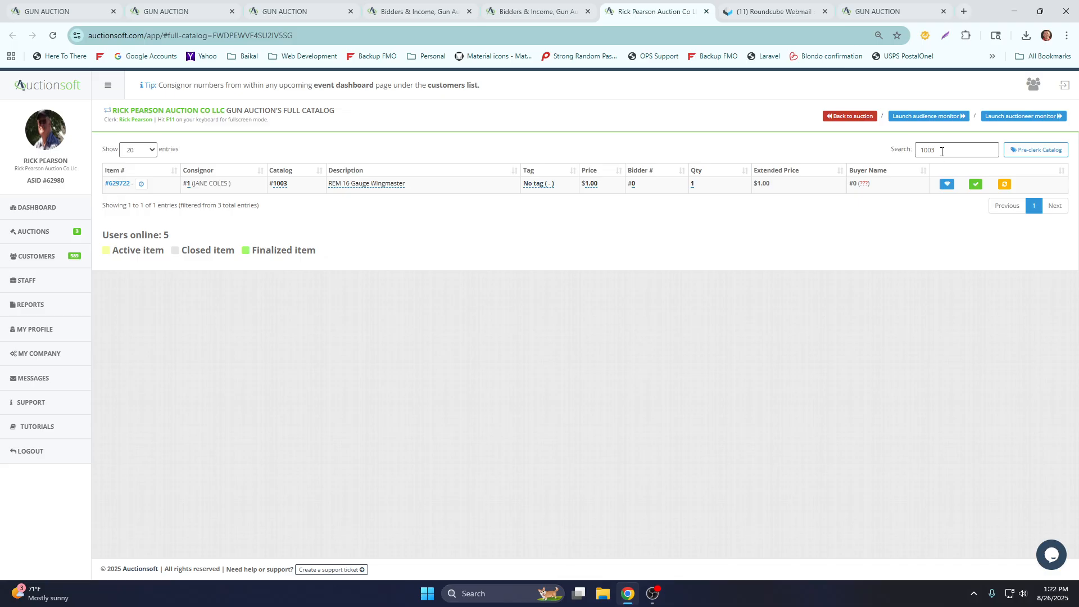
- Search the catalog for guns 1002 and 1001, and clear the search to list all items again
drag(941, 152, 803, 146)
text(1002)
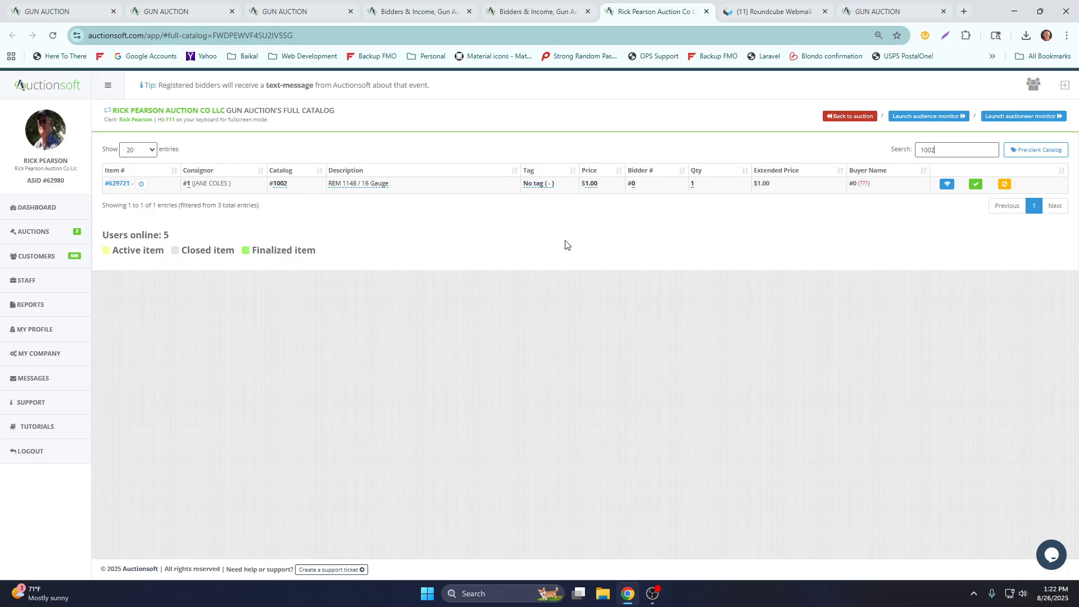
drag(938, 150, 891, 159)
text(1001)
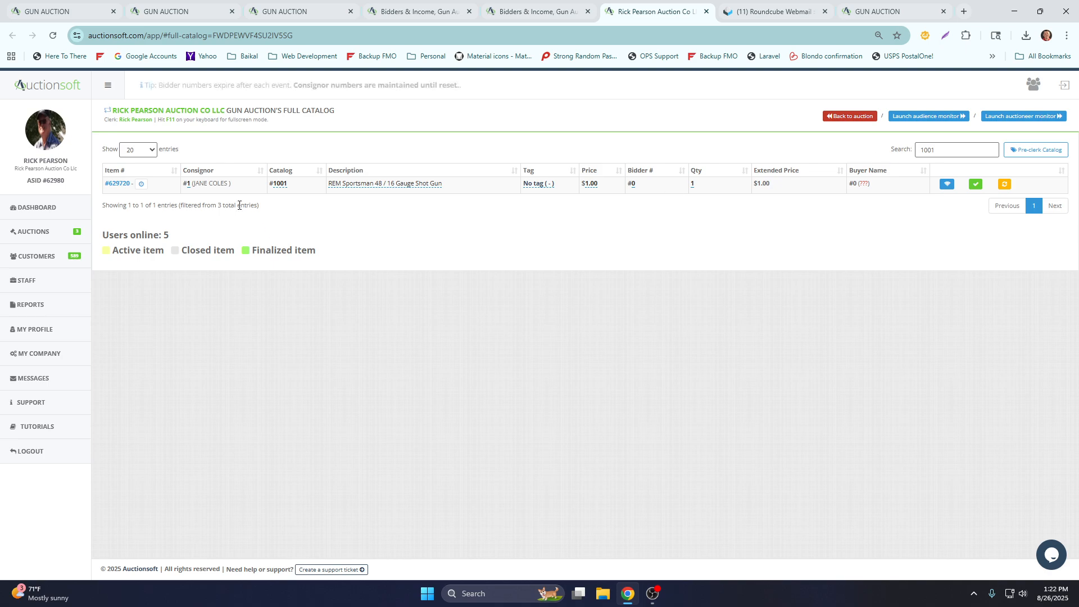
drag(938, 150, 889, 138)
key(BackSpace)
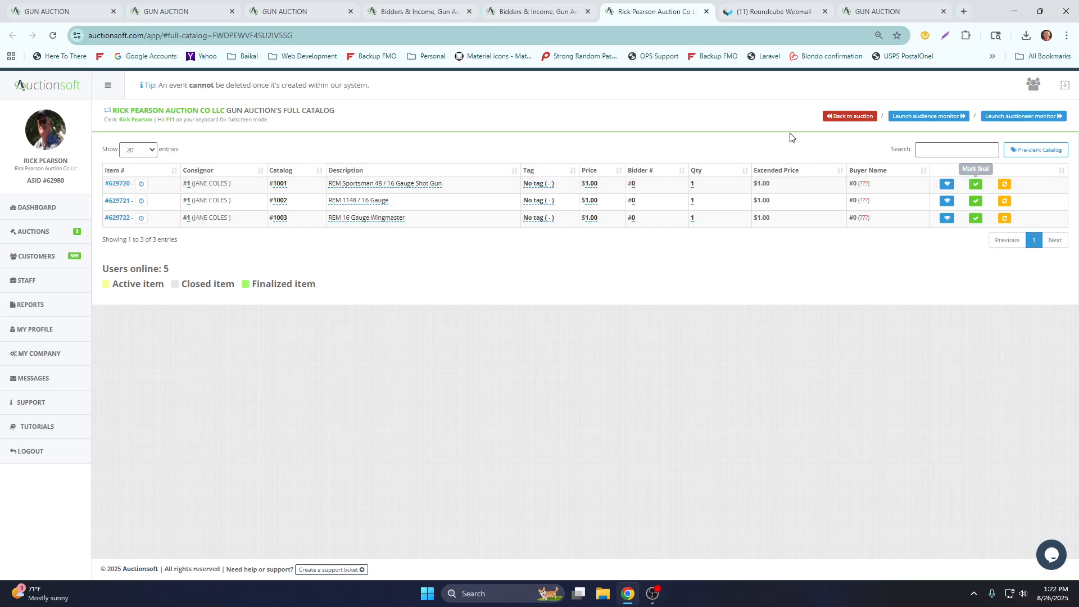
- View the GUN AUCTION's registered bidders and its customer list on the cashier dashboard
click(547, 16)
click(362, 171)
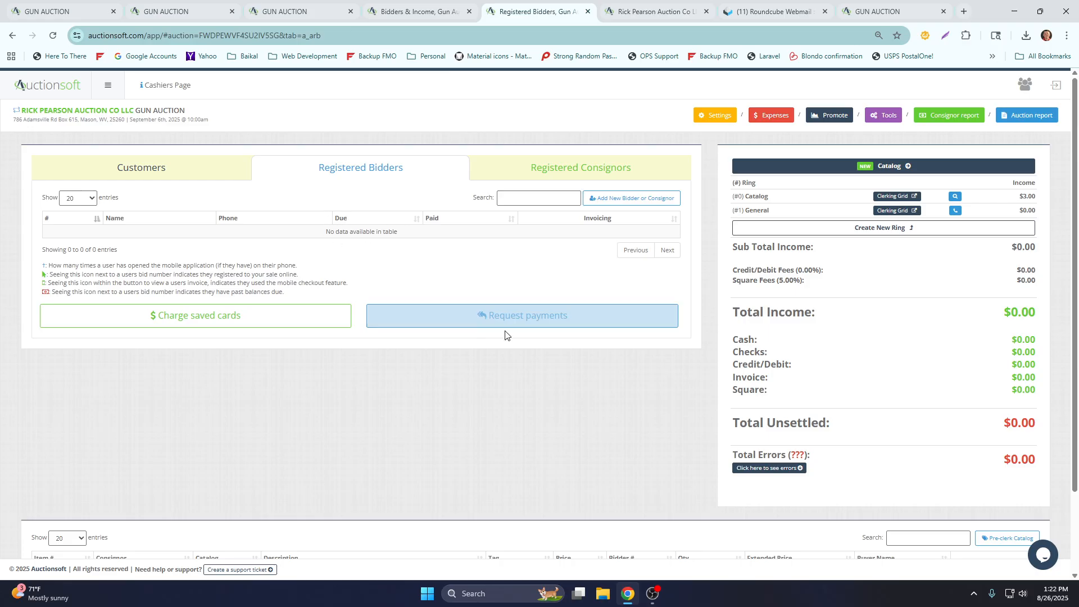
scroll(564, 427, down, 2)
scroll(484, 446, up, 2)
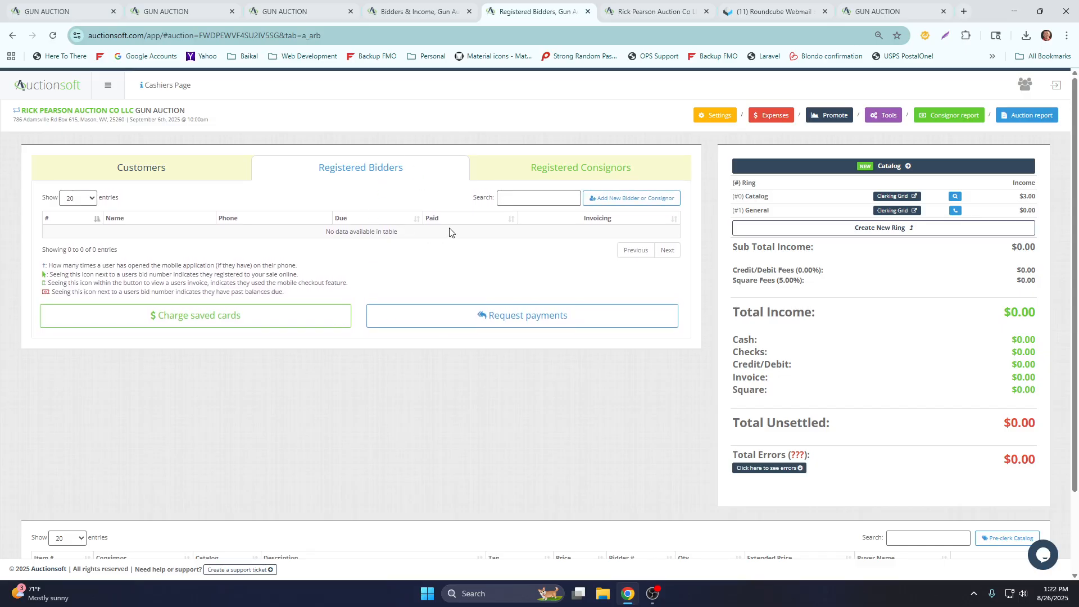
click(416, 16)
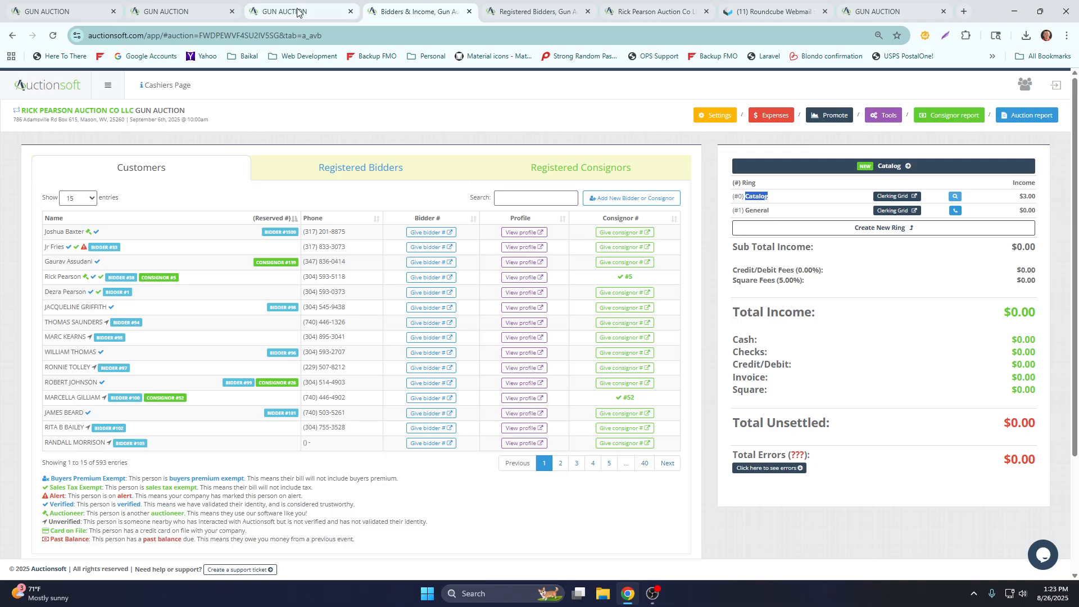
mouse_move(296, 17)
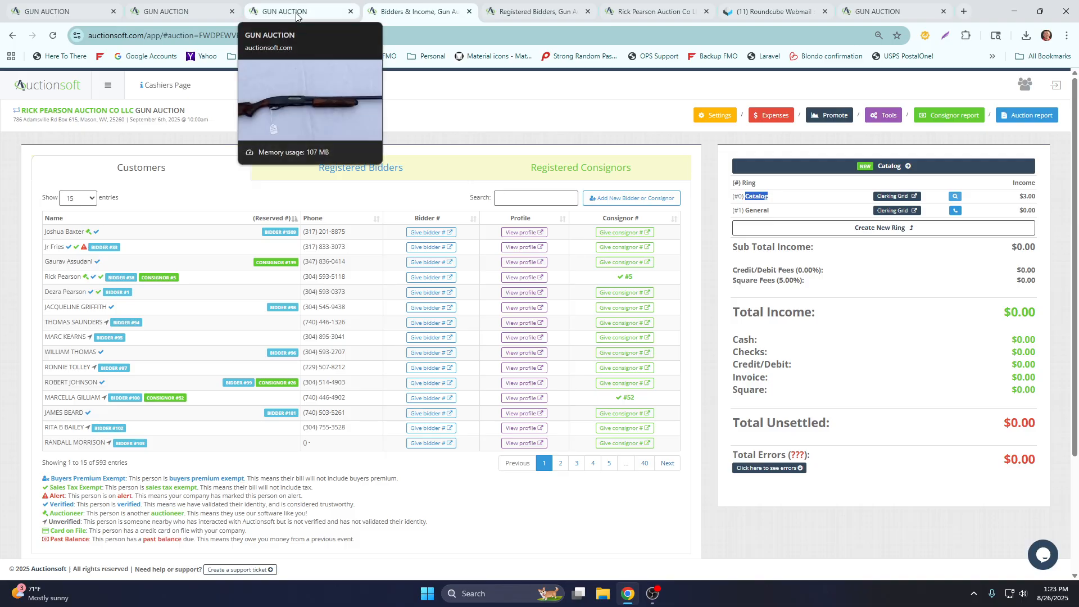
click(440, 116)
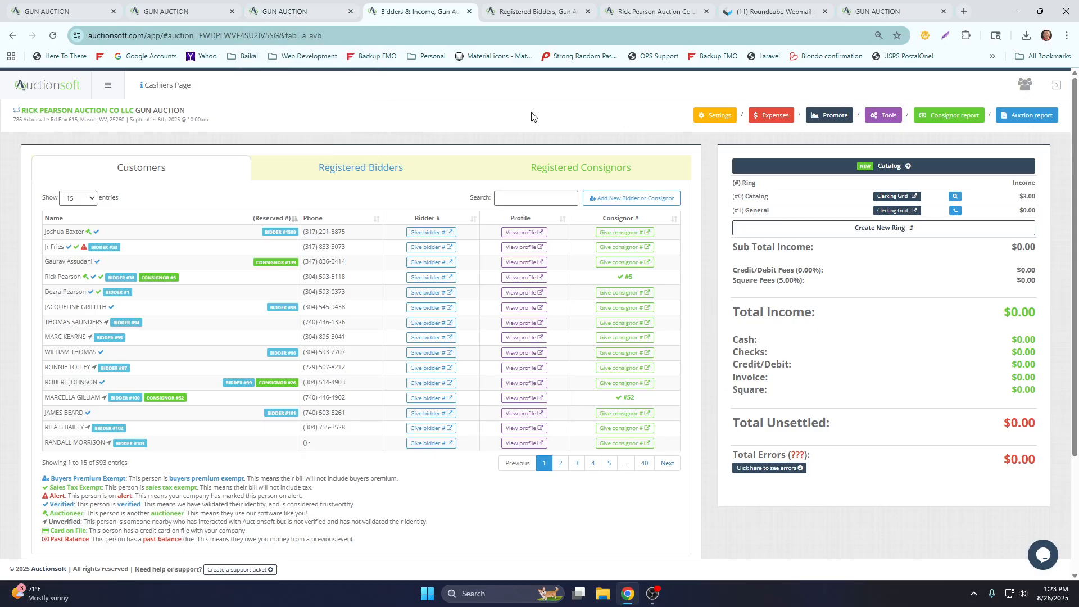